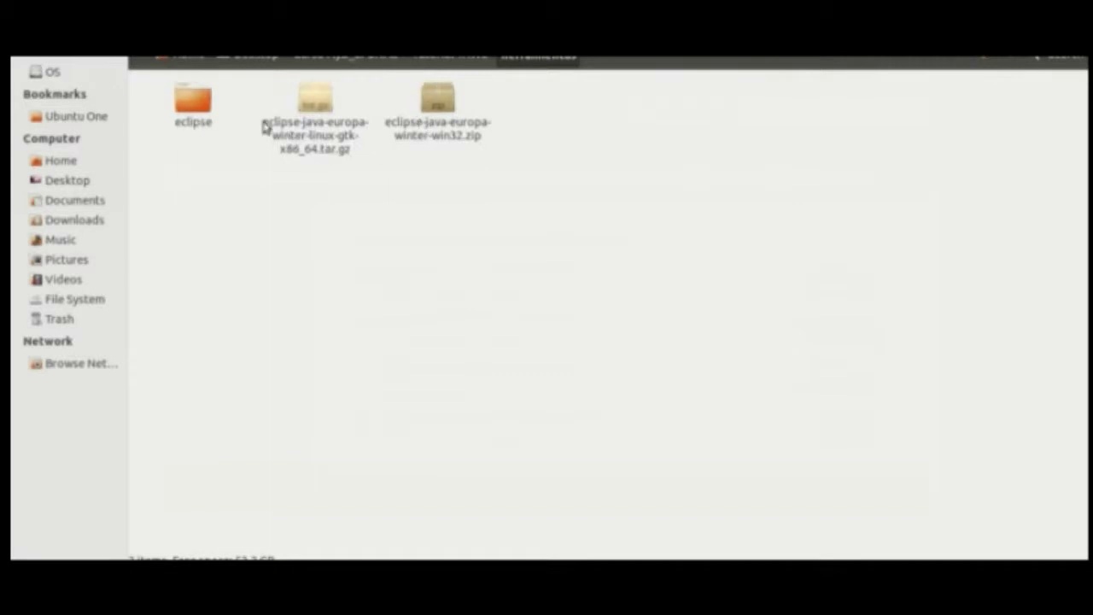
- Open the eclipse folder and launch Eclipse from its executable
{"action": "double_click", "coordinate": [189, 102]}
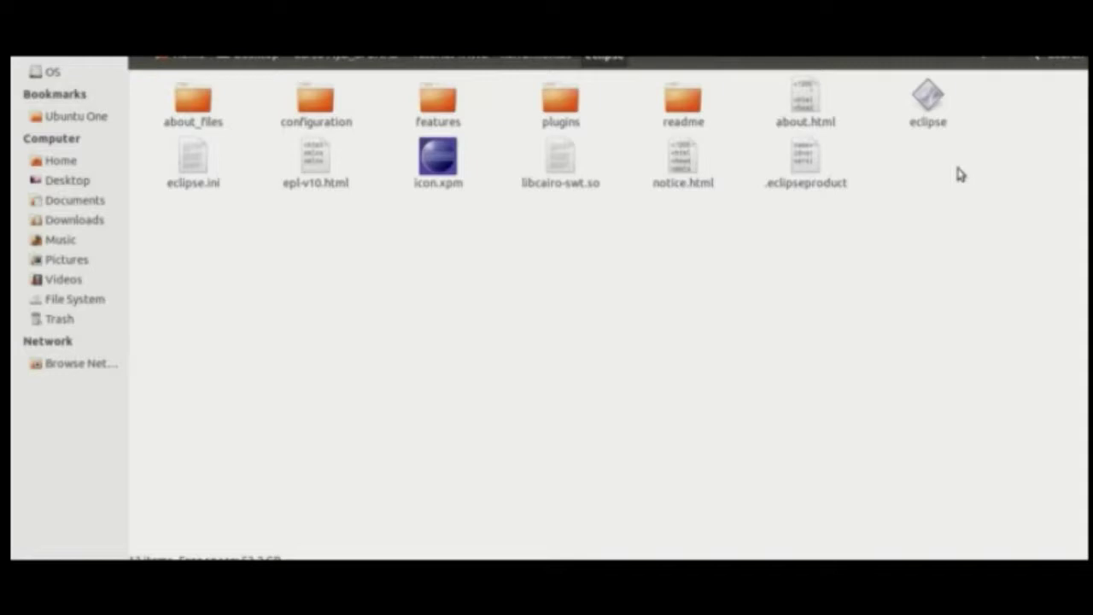
{"action": "left_click", "coordinate": [926, 116]}
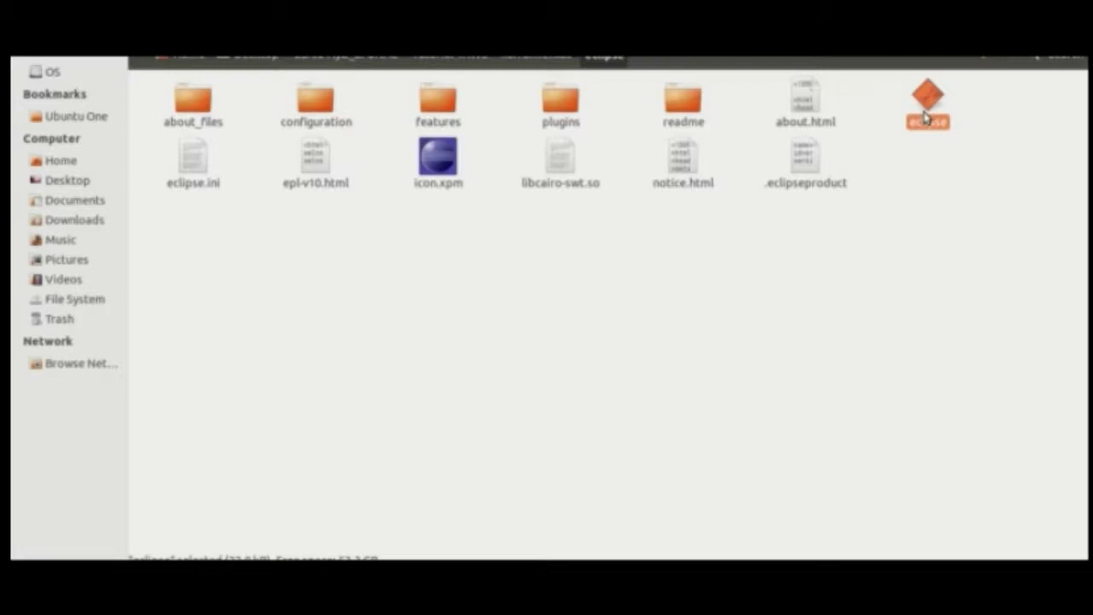
{"action": "double_click", "coordinate": [926, 116]}
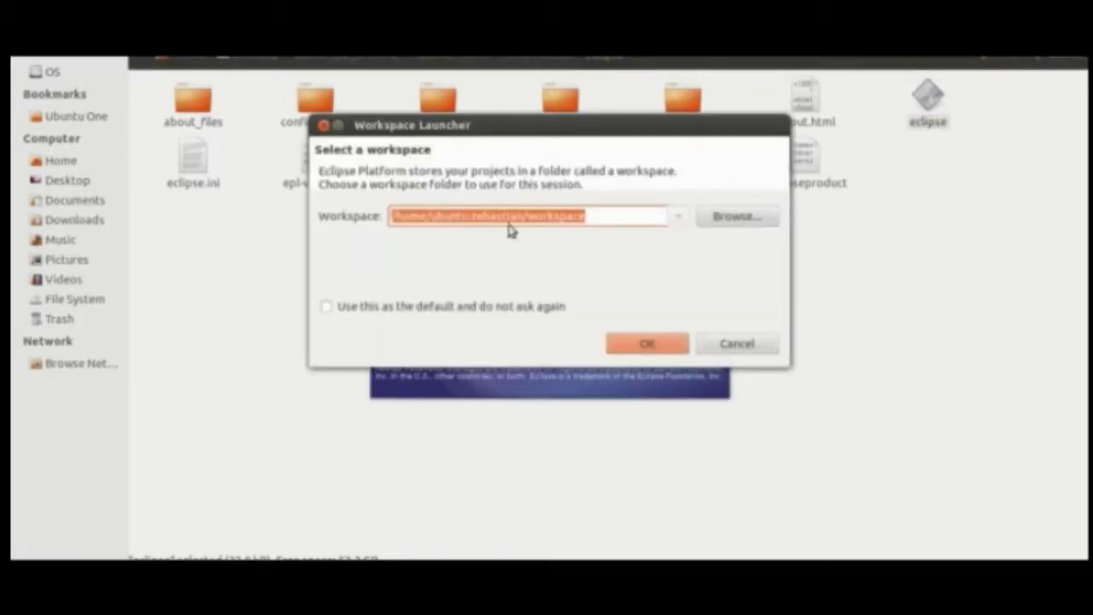
- Choose the espacioTrabajo folder inside Tutorial YAWL on the Desktop as the workspace and continue into it
{"action": "left_click", "coordinate": [700, 220]}
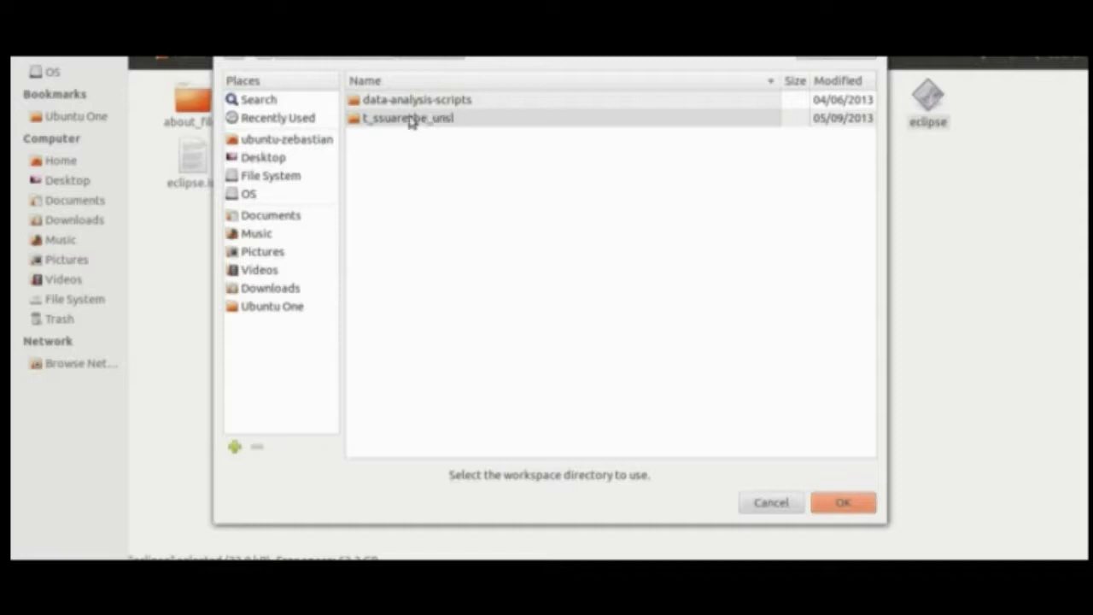
{"action": "left_click", "coordinate": [297, 160]}
{"action": "double_click", "coordinate": [405, 124]}
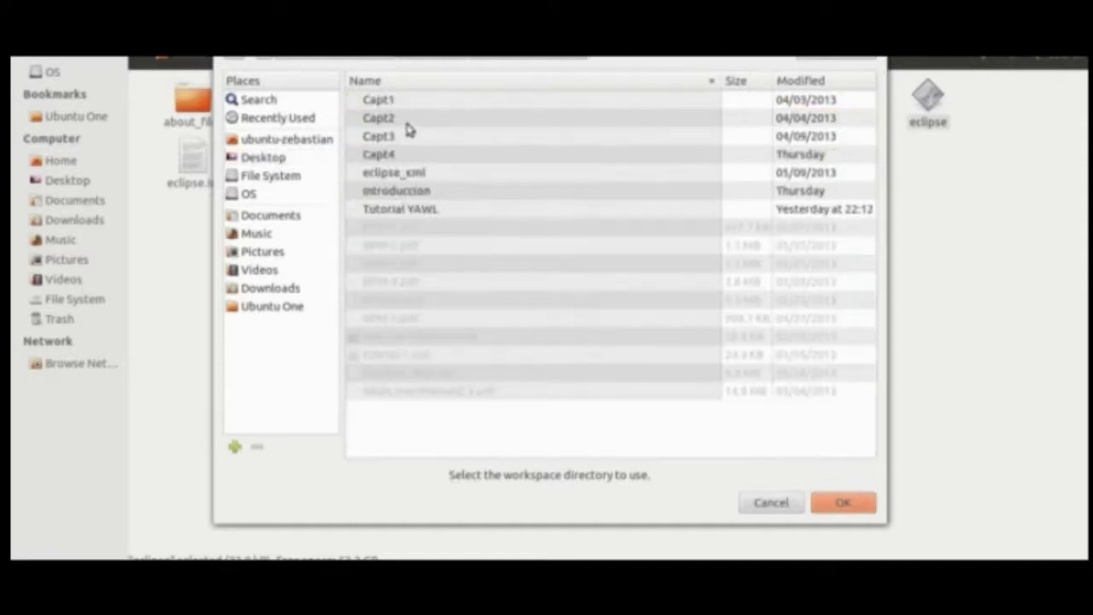
{"action": "double_click", "coordinate": [385, 209]}
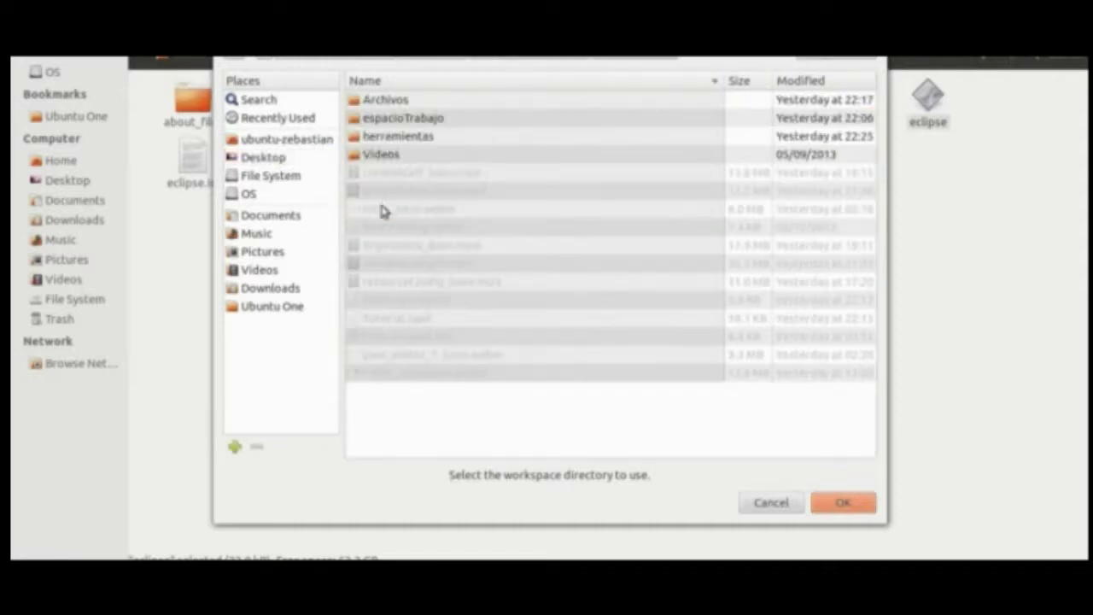
{"action": "left_click", "coordinate": [388, 120]}
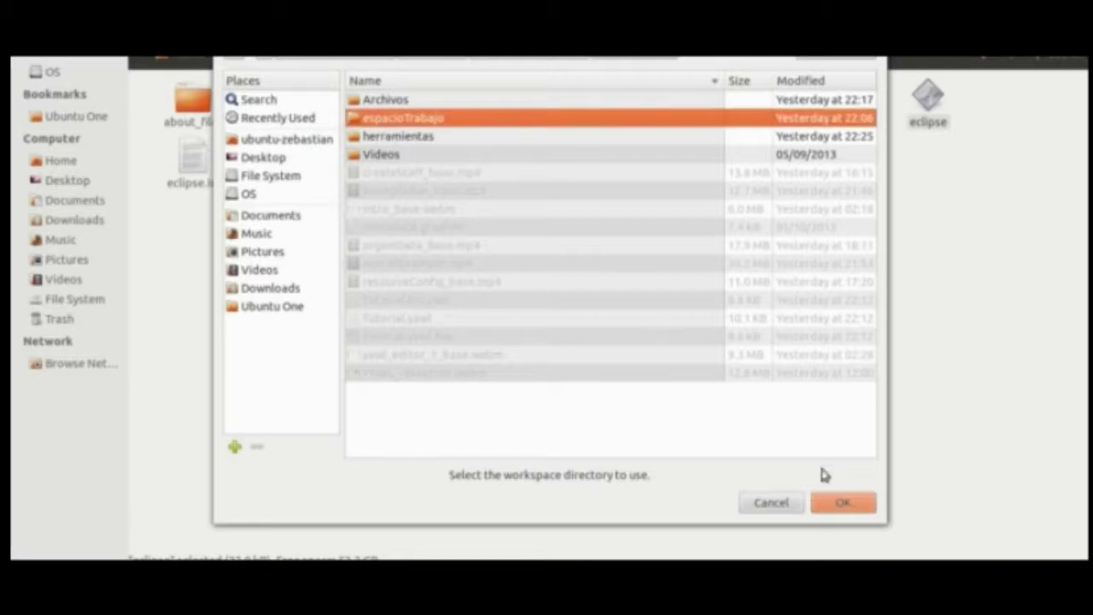
{"action": "left_click", "coordinate": [827, 500]}
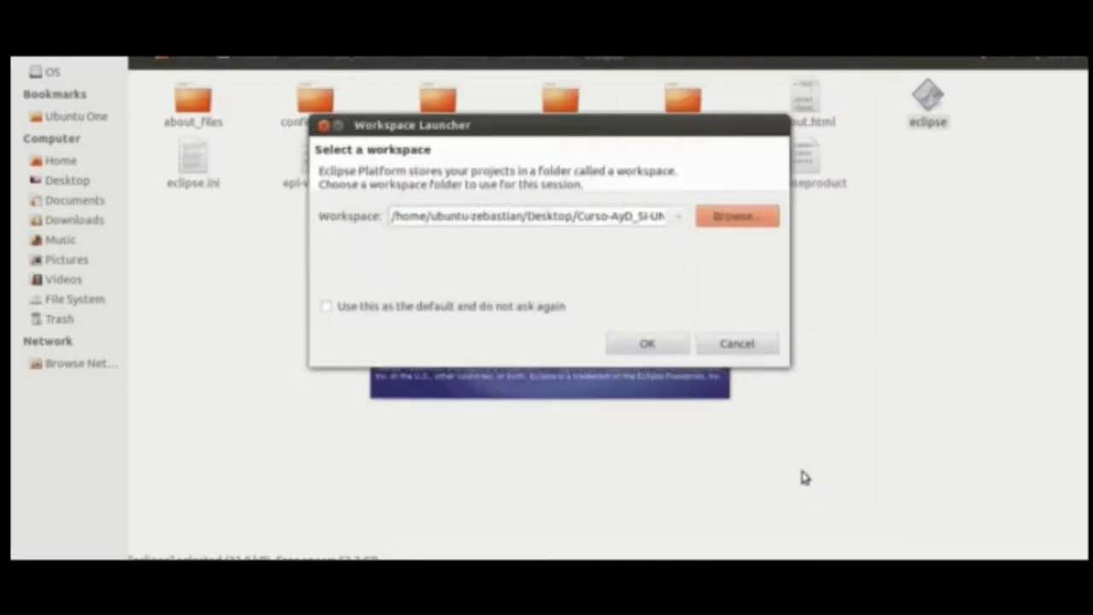
{"action": "left_click", "coordinate": [660, 347]}
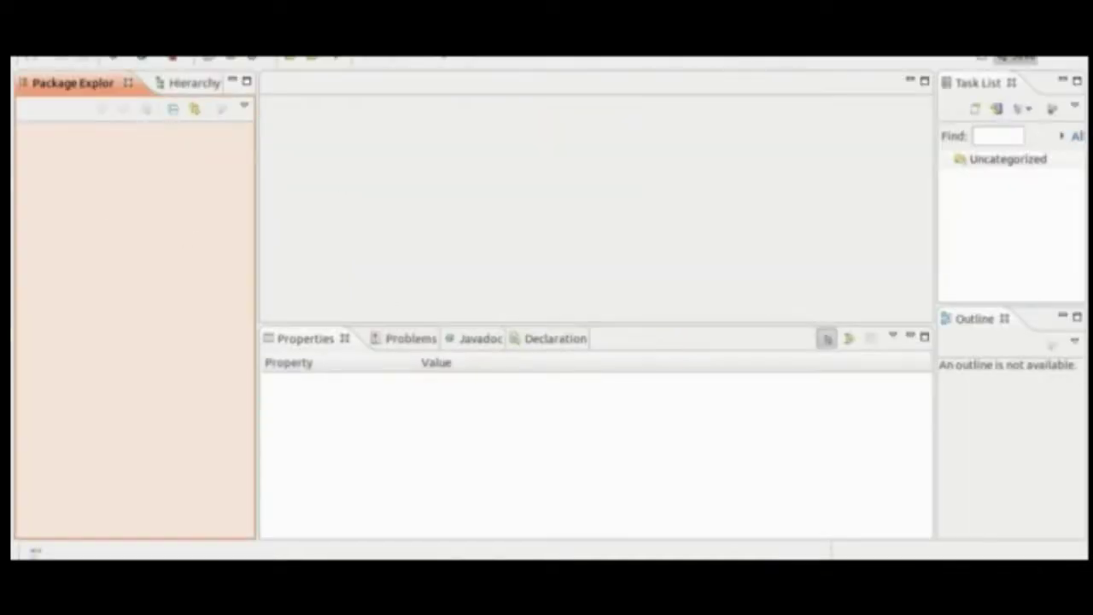
- Create a new general project named DatosTutorial in the default location
{"action": "key", "text": "alt+f"}
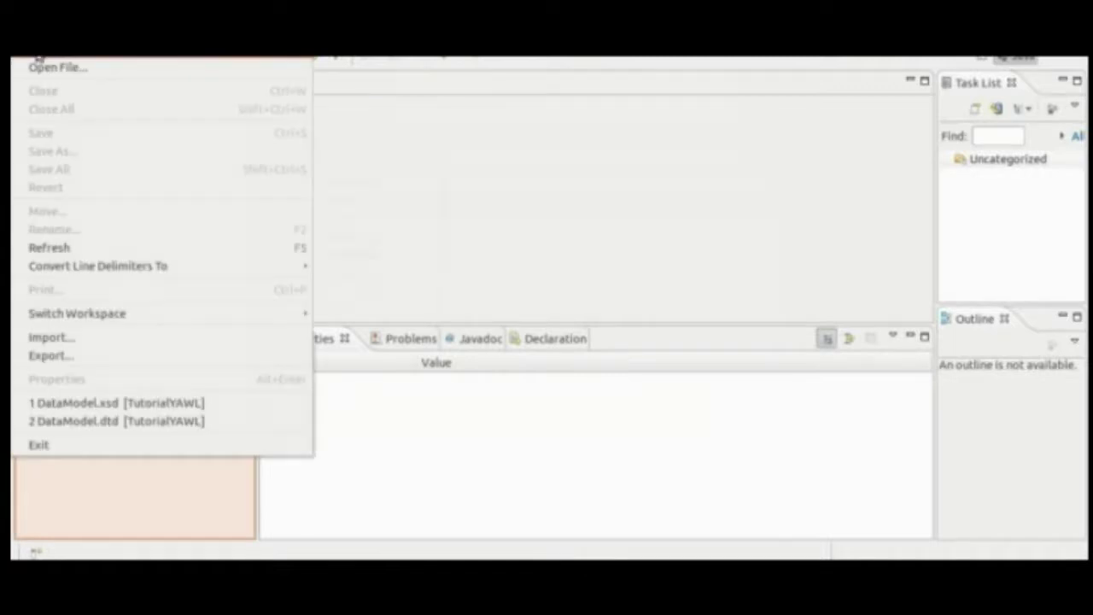
{"action": "key", "text": "Right"}
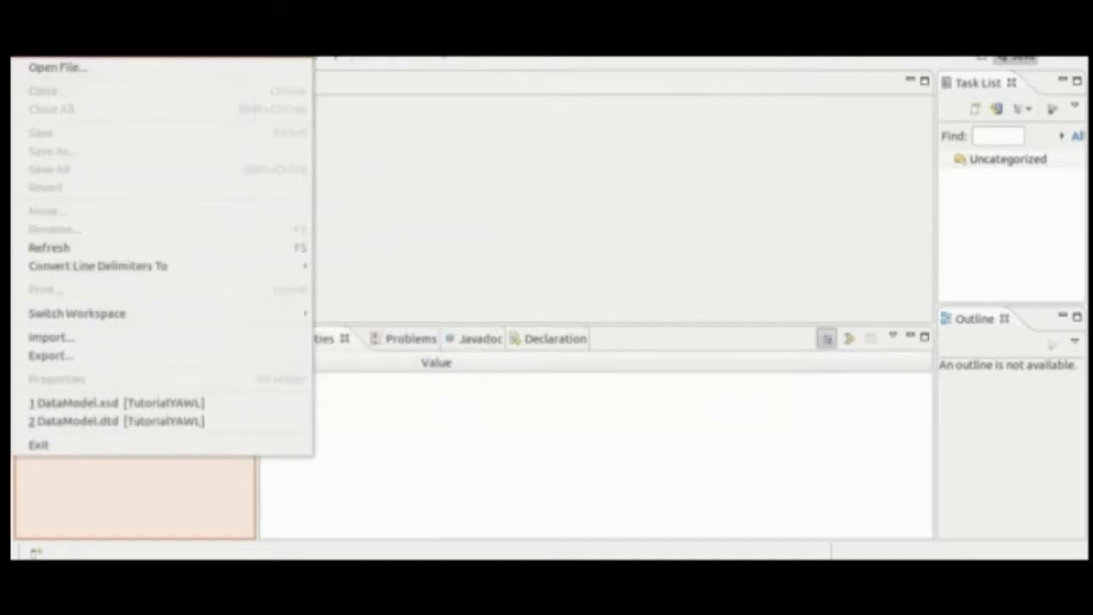
{"action": "key", "text": "r"}
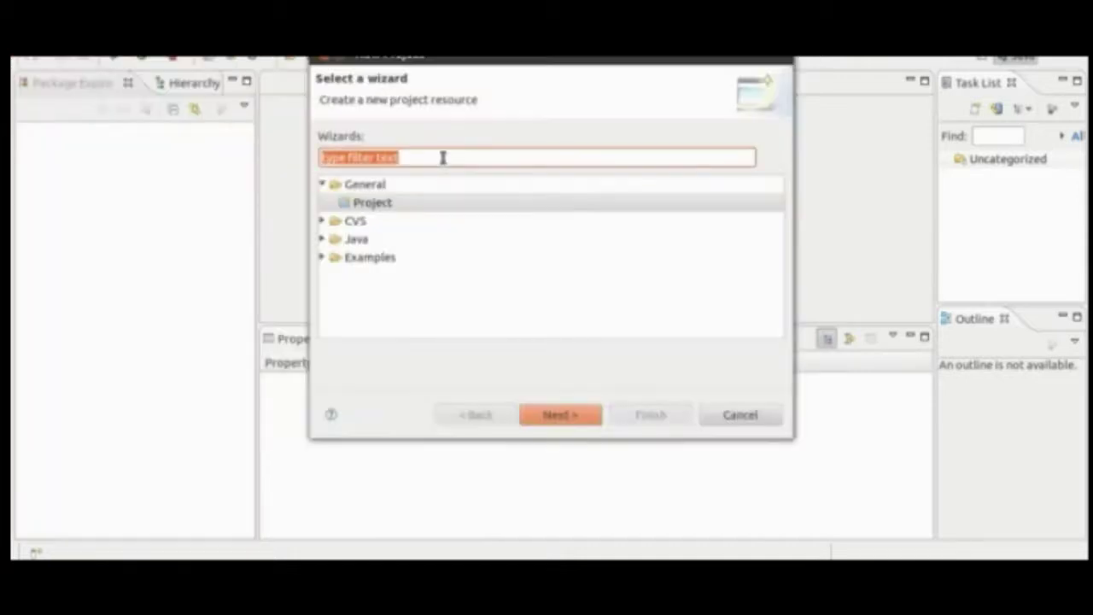
{"action": "left_click", "coordinate": [317, 157]}
{"action": "key", "text": "Down"}
{"action": "key", "text": "Down"}
{"action": "left_click", "coordinate": [573, 418]}
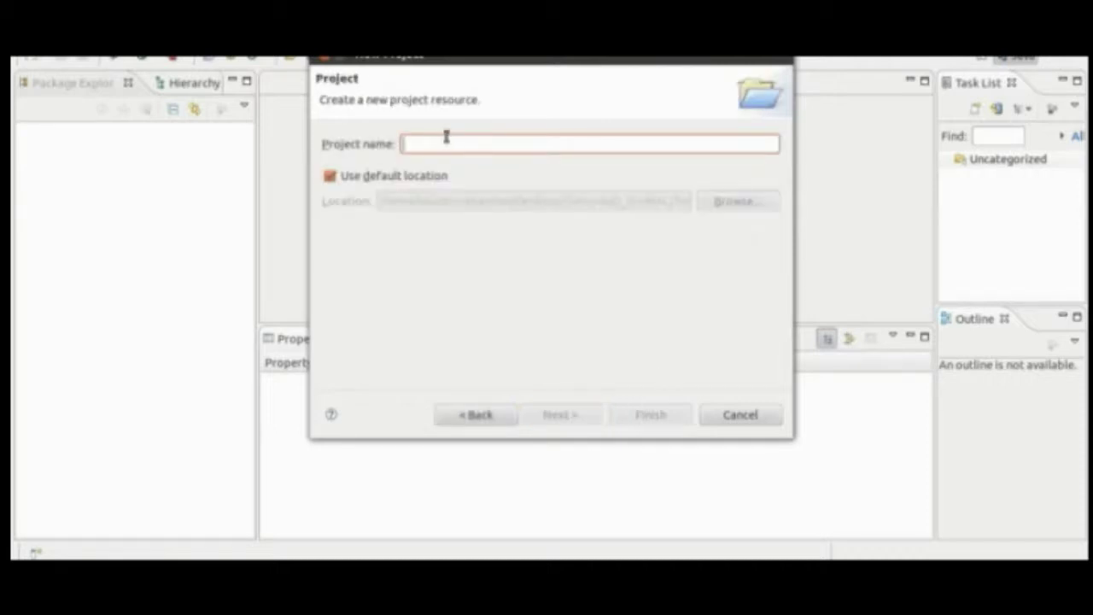
{"action": "type", "text": "DatosTutorial"}
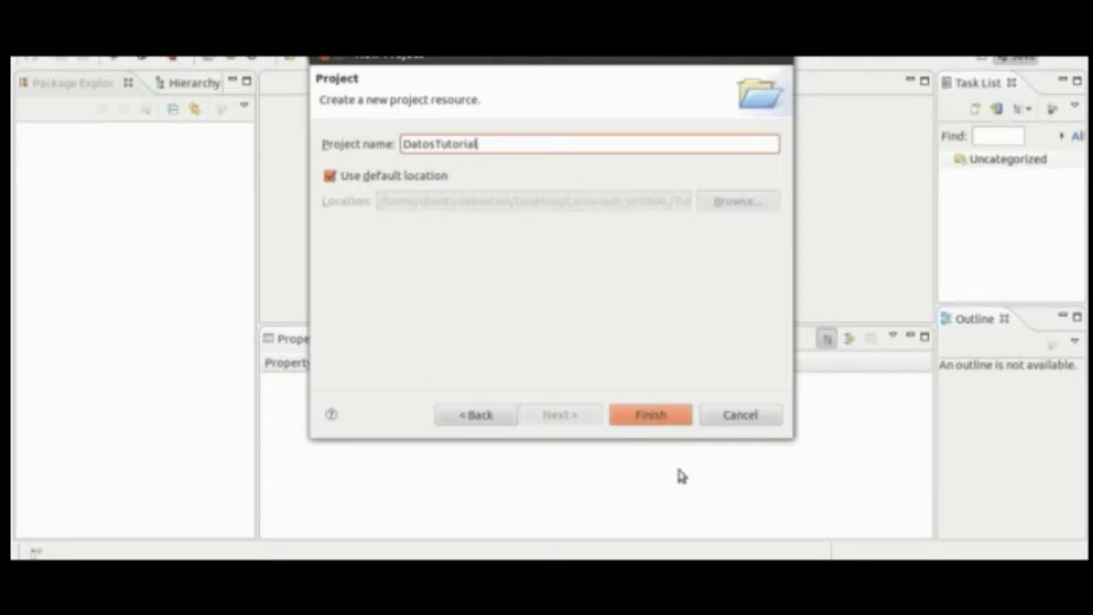
{"action": "left_click", "coordinate": [654, 417]}
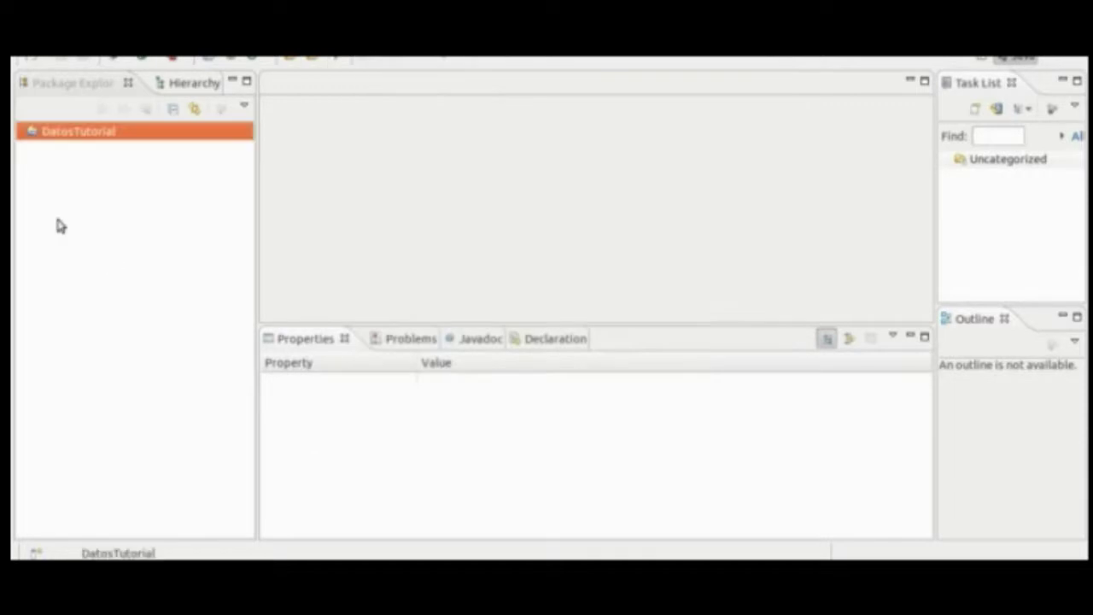
{"action": "right_click", "coordinate": [72, 135]}
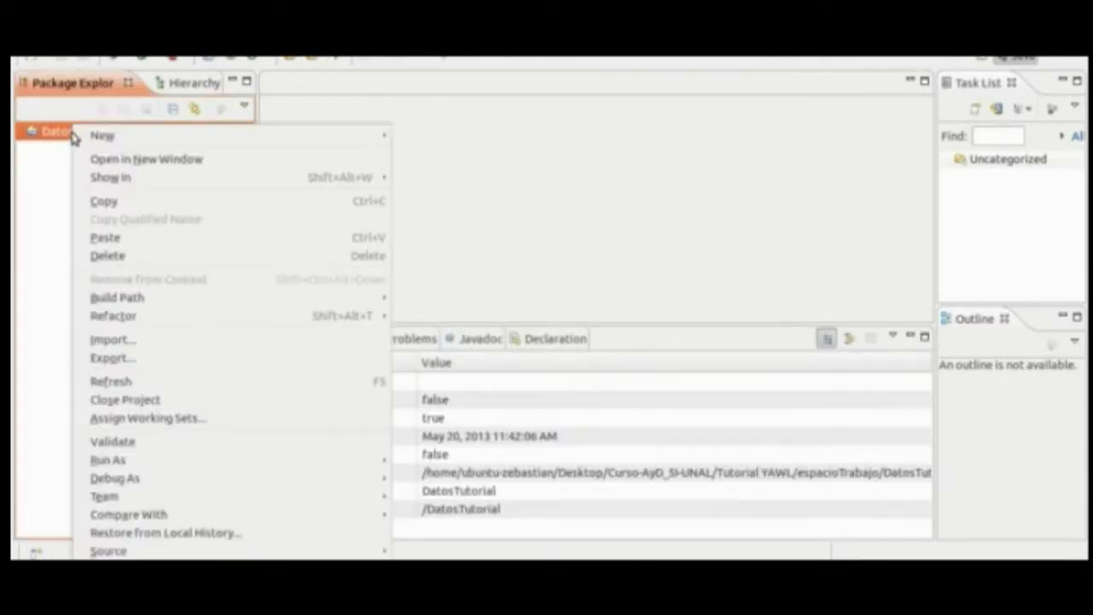
{"action": "mouse_move", "coordinate": [244, 138]}
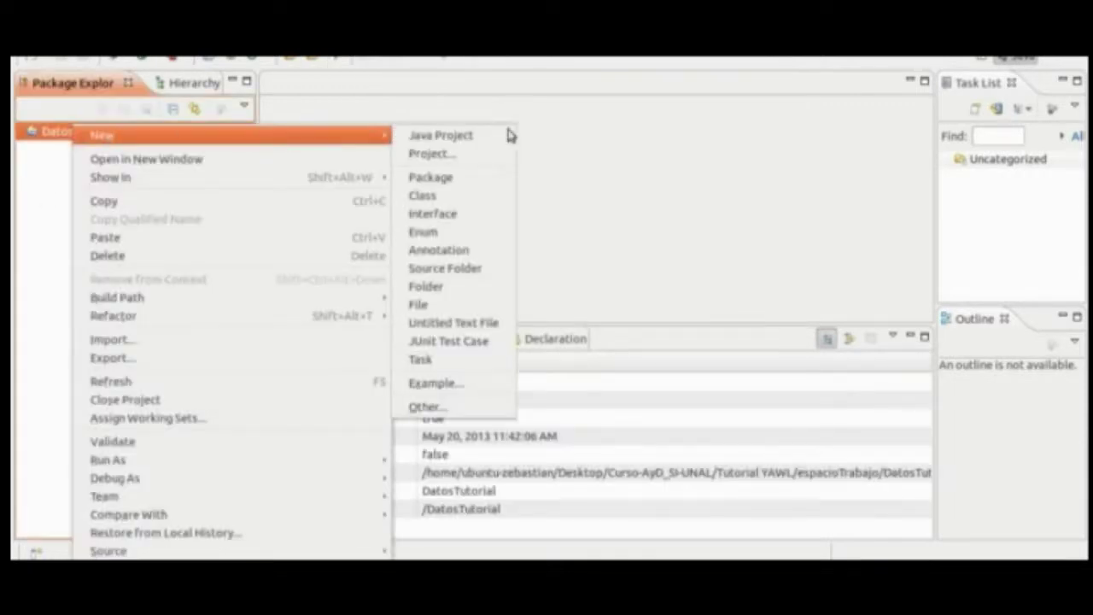
{"action": "left_click", "coordinate": [454, 408]}
{"action": "left_click", "coordinate": [386, 313]}
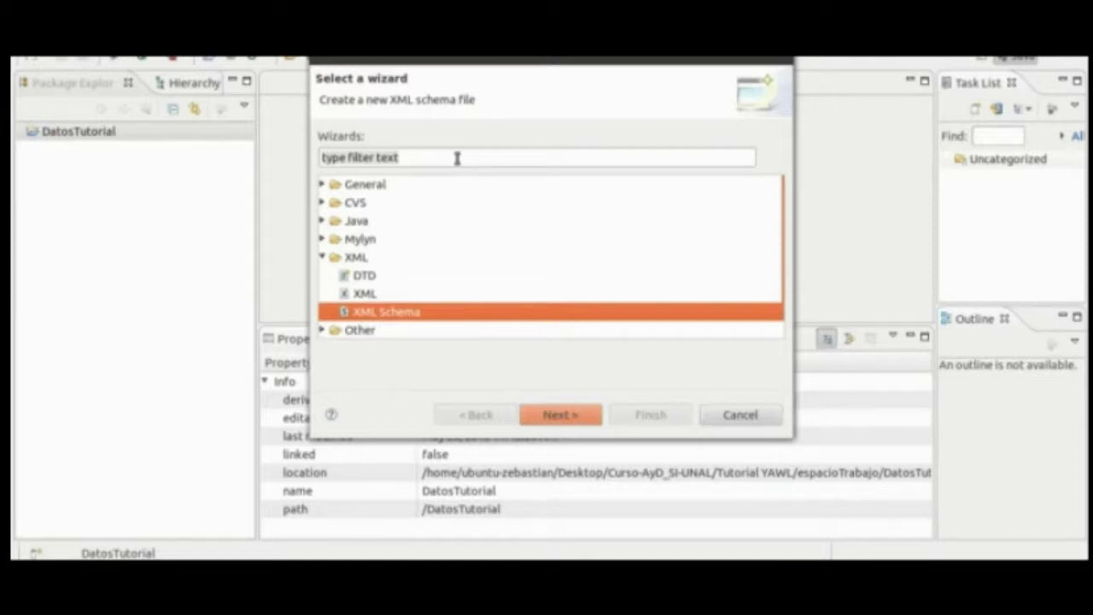
{"action": "left_click", "coordinate": [458, 156]}
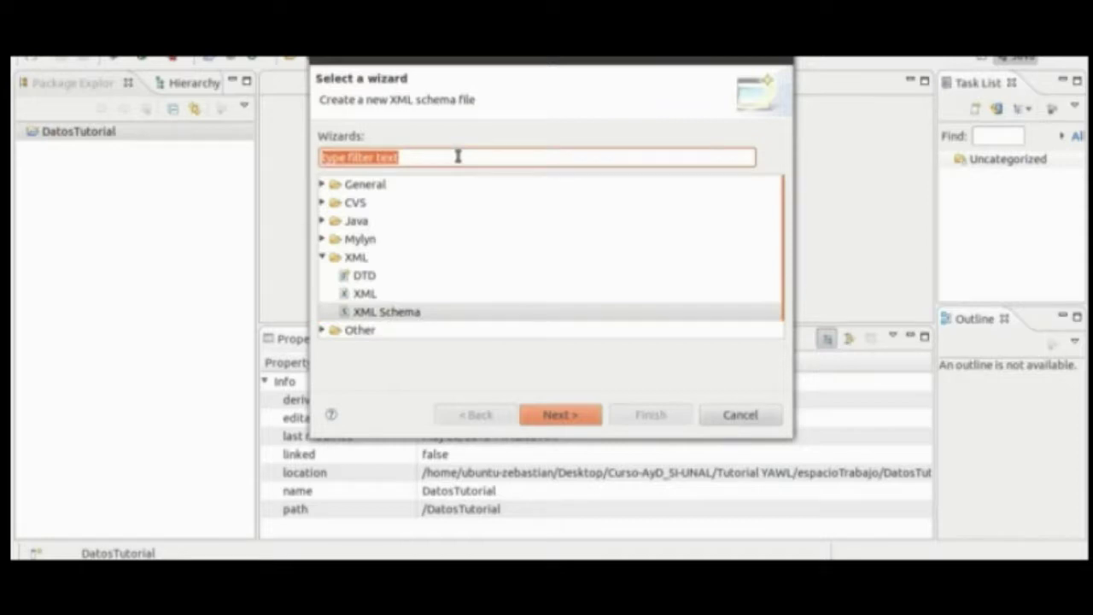
{"action": "type", "text": "Modelo"}
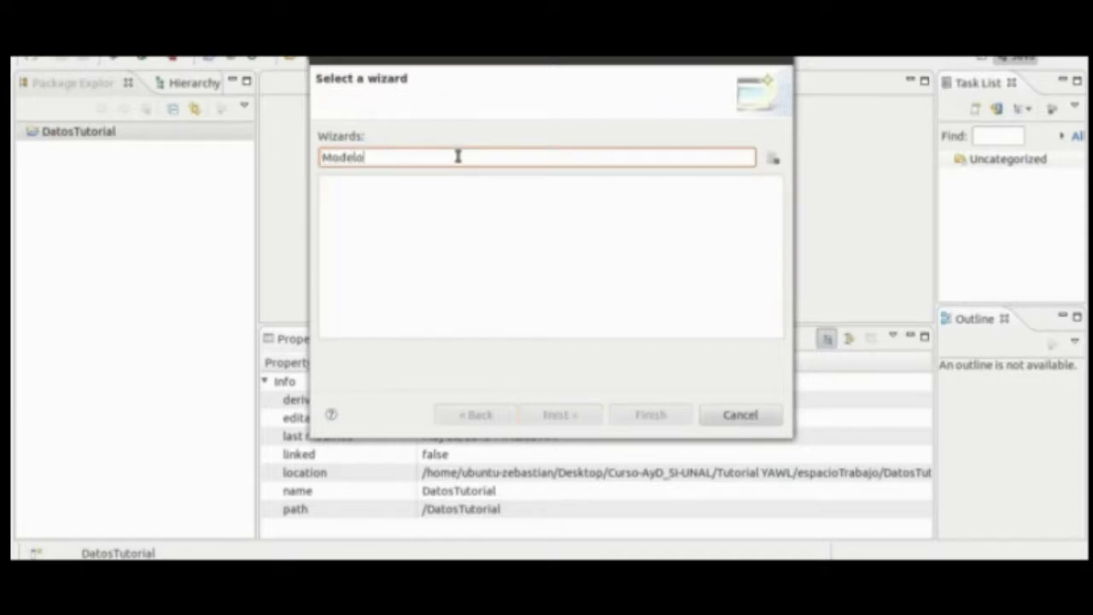
{"action": "key", "text": "Home"}
{"action": "type", "text": "Primer"}
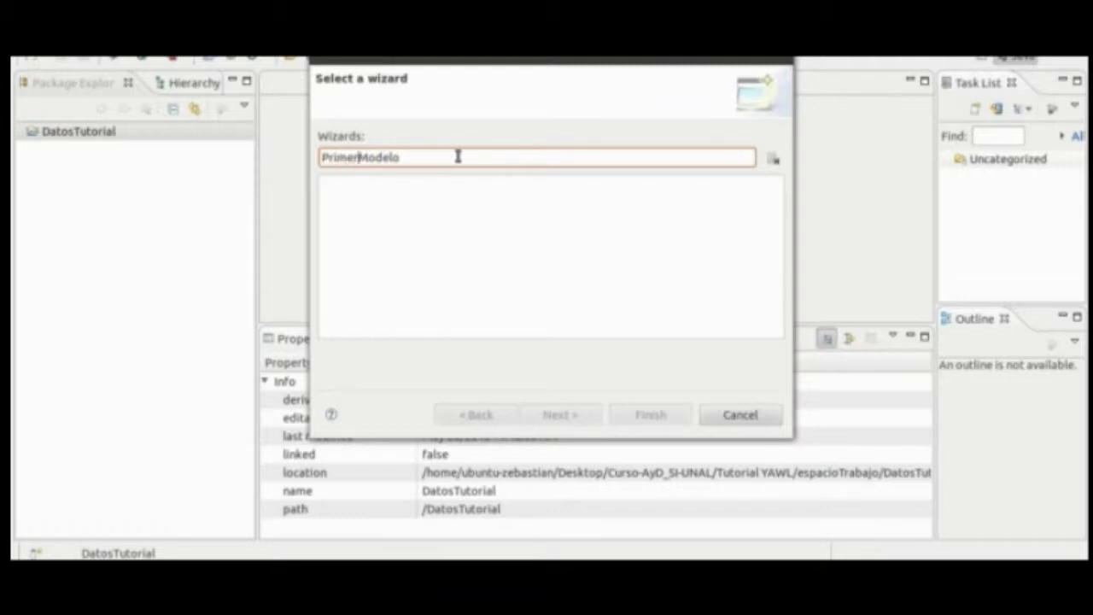
{"action": "left_click", "coordinate": [732, 416]}
- Begin a new XML Schema file in the DatosTutorial project
{"action": "left_click", "coordinate": [115, 131]}
{"action": "right_click", "coordinate": [115, 131]}
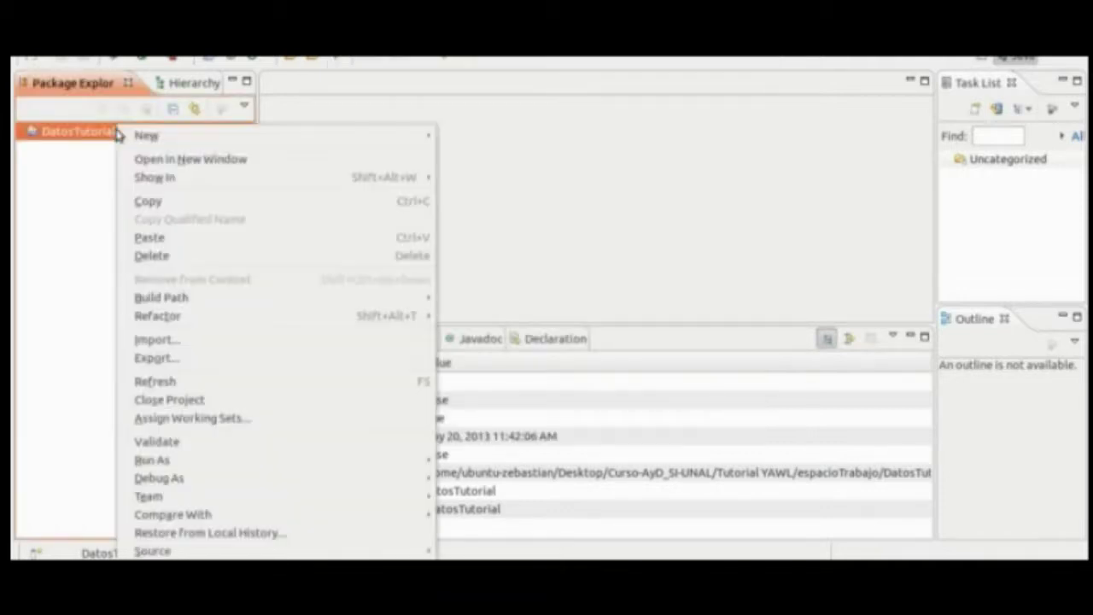
{"action": "mouse_move", "coordinate": [422, 139]}
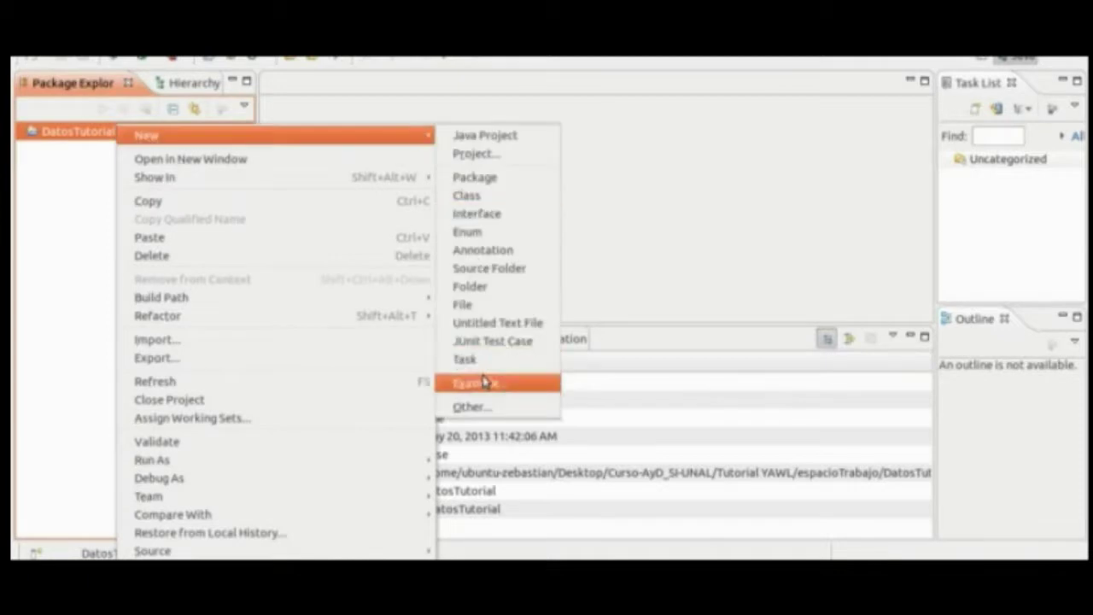
{"action": "left_click", "coordinate": [470, 406]}
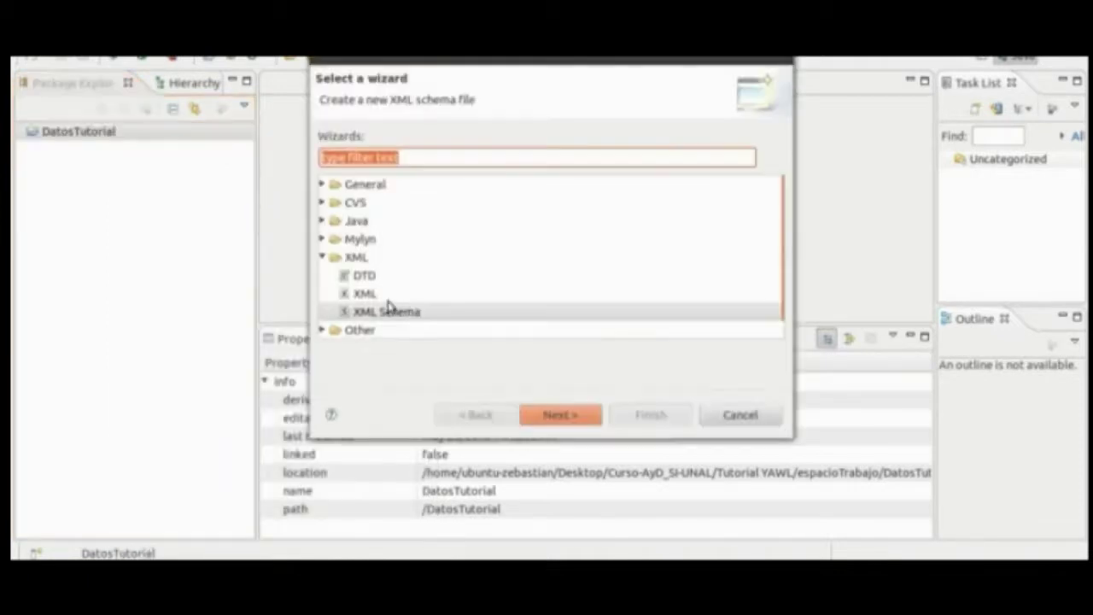
{"action": "left_click", "coordinate": [391, 316]}
{"action": "left_click", "coordinate": [556, 415]}
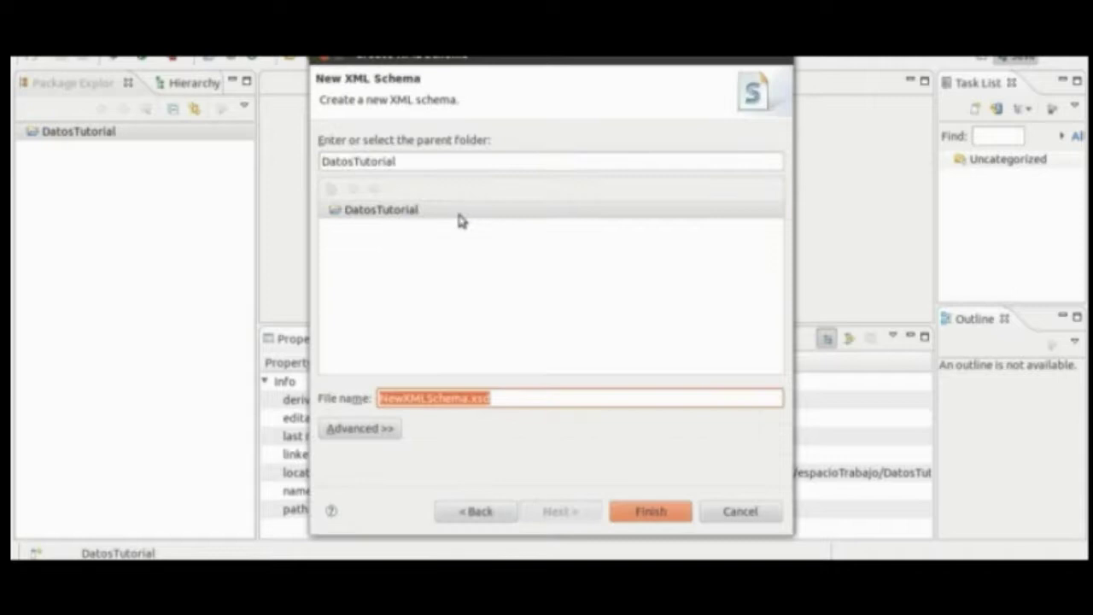
- Name the schema file PrimerModelo.xsd and create it in DatosTutorial
{"action": "left_click", "coordinate": [506, 398]}
{"action": "key", "text": "Left"}
{"action": "key", "text": "Left"}
{"action": "key", "text": "Left"}
{"action": "key", "text": "Left"}
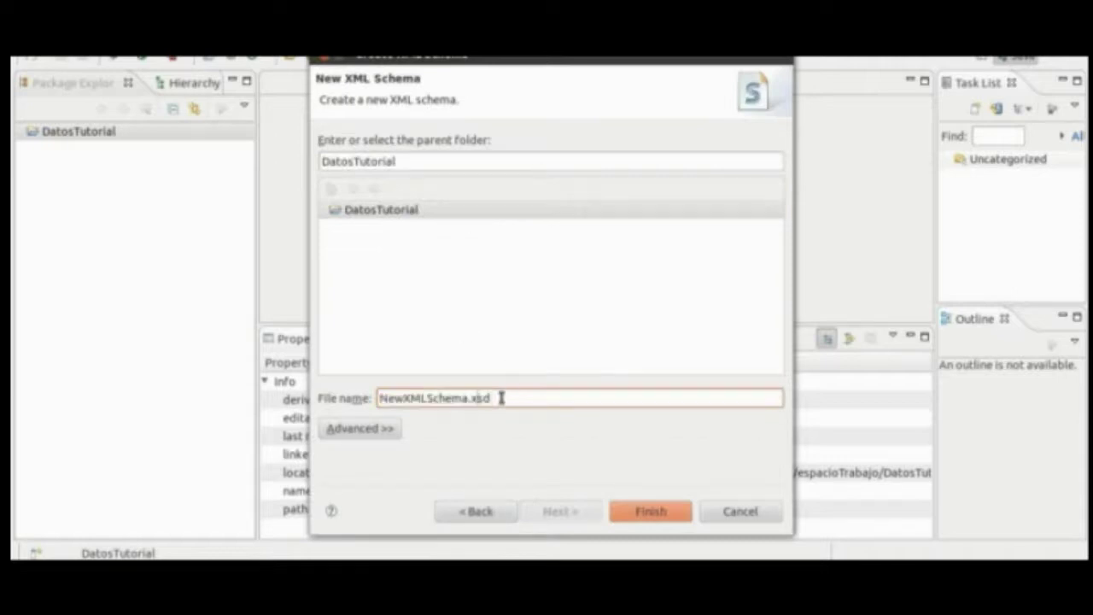
{"action": "key", "text": "shift+Home"}
{"action": "type", "text": "PrimerM"}
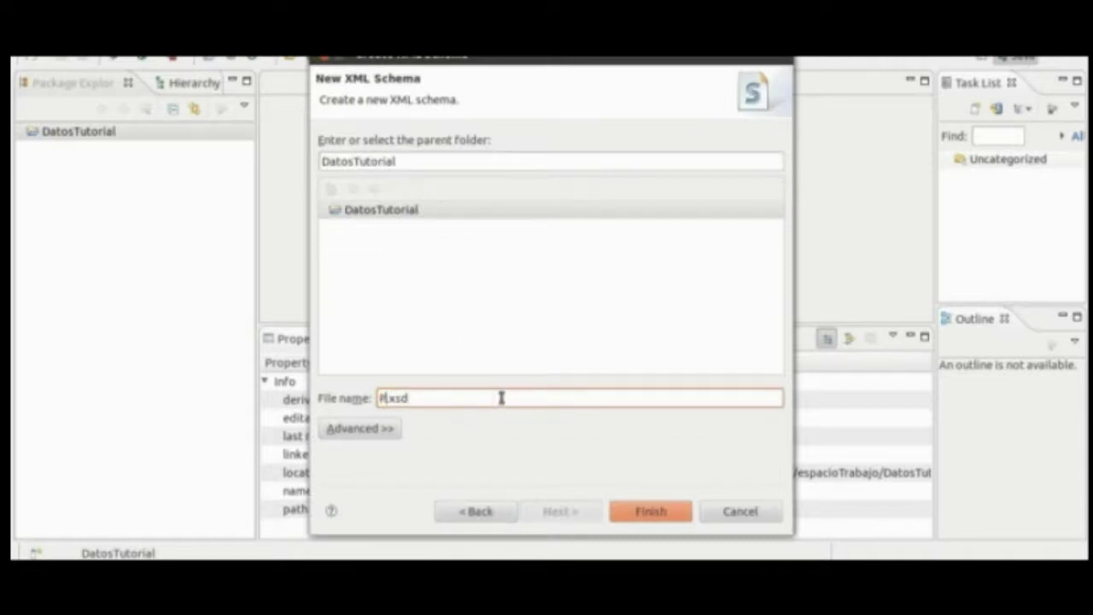
{"action": "type", "text": "odelo"}
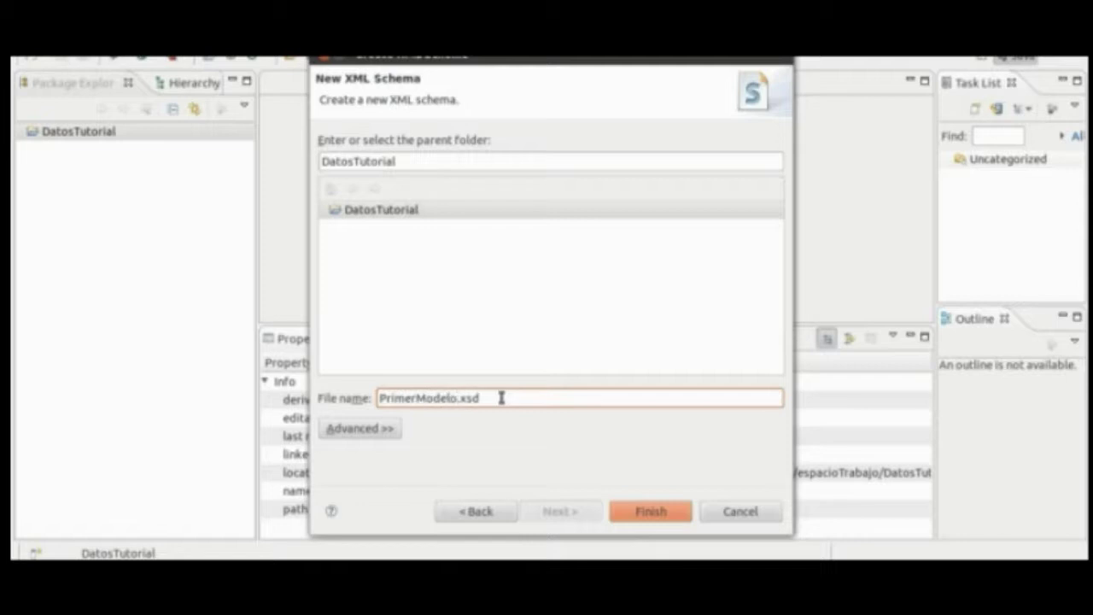
{"action": "left_click", "coordinate": [659, 515]}
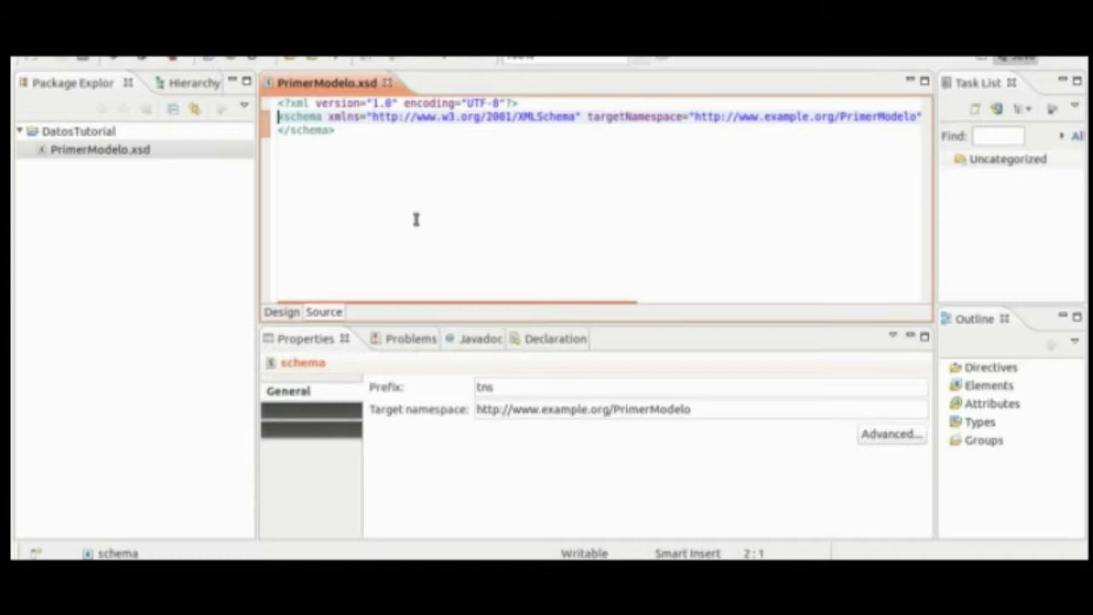
- Switch the PrimerModelo.xsd schema from source to Design view and widen and heighten the editor area
{"action": "left_click", "coordinate": [399, 118]}
{"action": "left_click_drag", "start_coordinate": [505, 116], "coordinate": [615, 166]}
{"action": "left_click", "coordinate": [615, 165]}
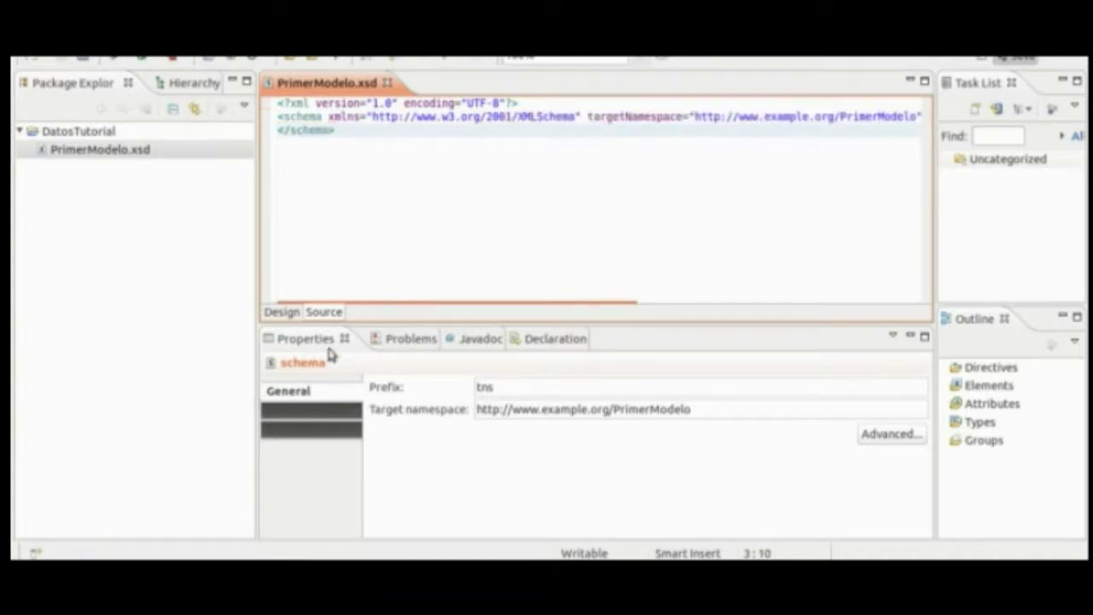
{"action": "left_click", "coordinate": [287, 313]}
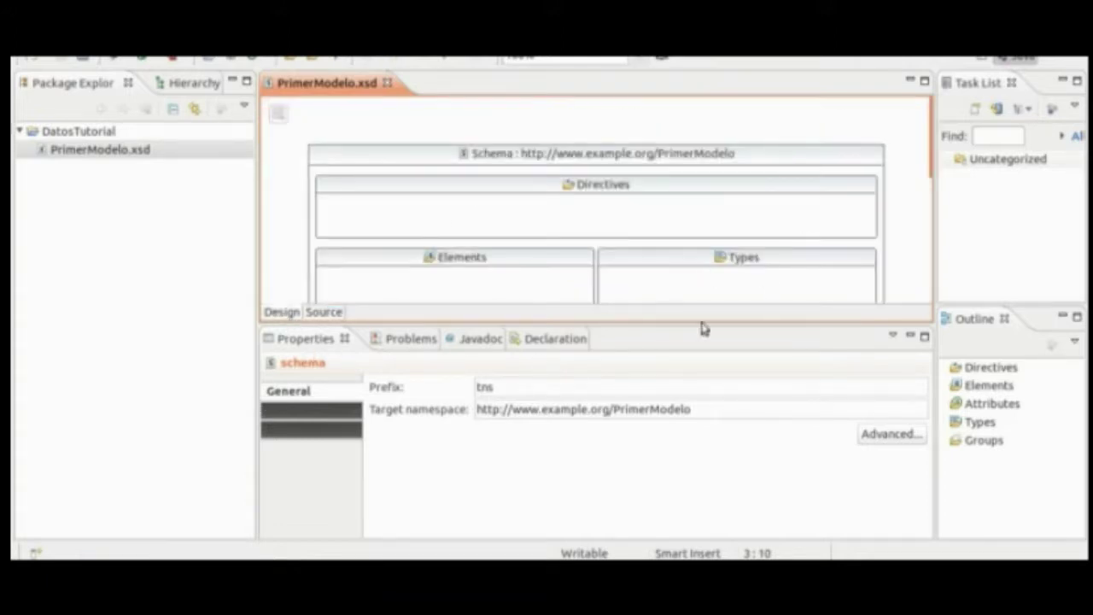
{"action": "left_click_drag", "start_coordinate": [256, 306], "coordinate": [102, 299]}
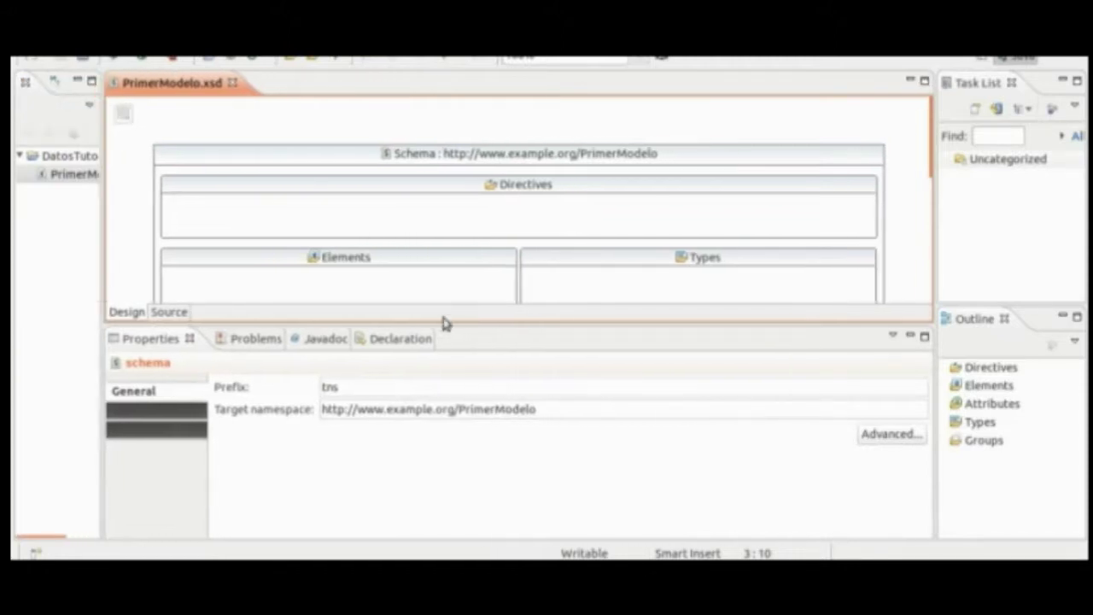
{"action": "left_click_drag", "start_coordinate": [441, 320], "coordinate": [477, 357]}
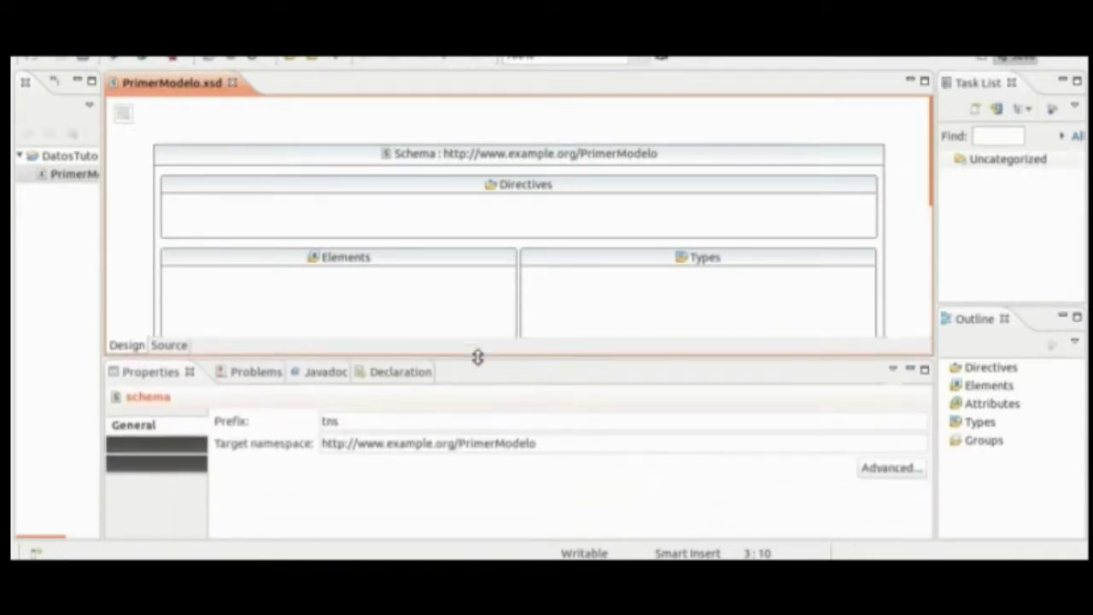
- Add a simple type to the Types section of the schema
{"action": "scroll", "coordinate": [941, 194], "scroll_direction": "down", "scroll_amount": 1}
{"action": "left_click_drag", "start_coordinate": [942, 195], "coordinate": [944, 240]}
{"action": "right_click", "coordinate": [700, 235]}
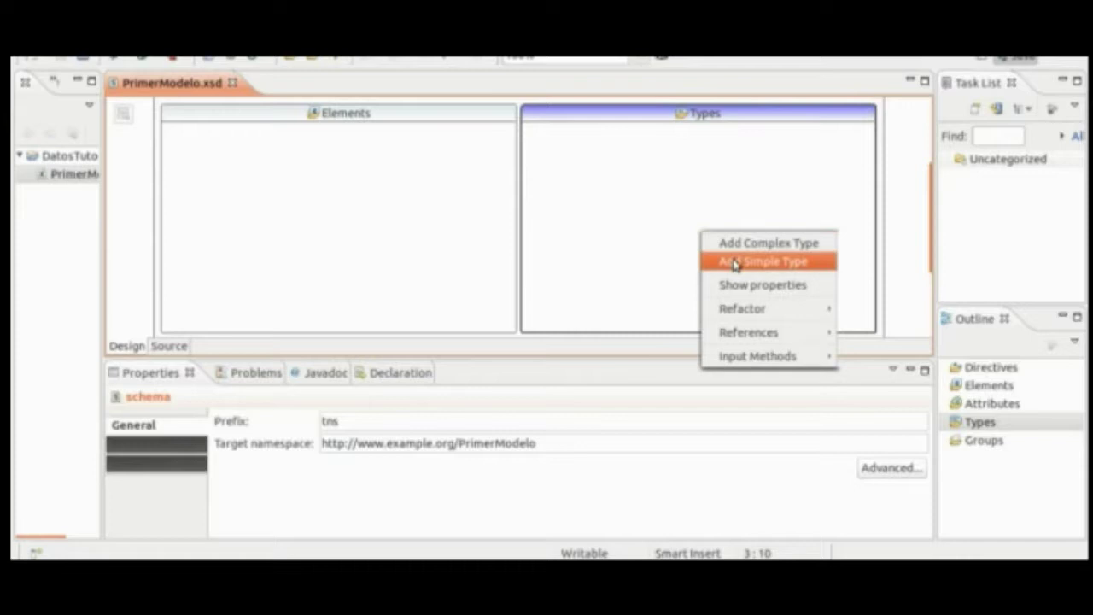
{"action": "left_click", "coordinate": [735, 262]}
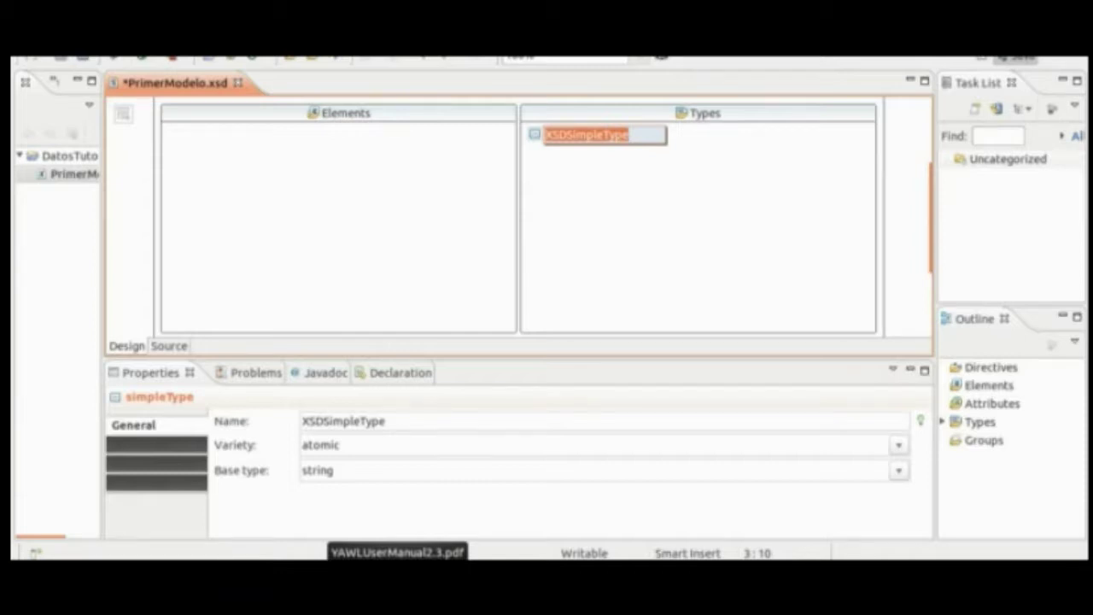
- Name the new simple type CheckValues and keep string as its base type
{"action": "type", "text": "CheckValues"}
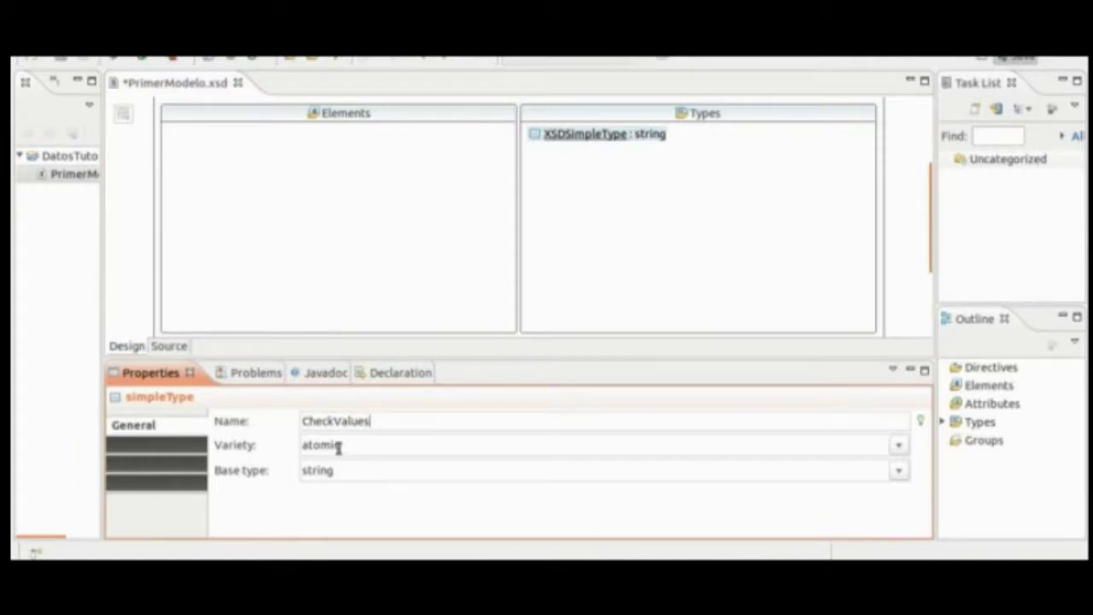
{"action": "left_click", "coordinate": [360, 447]}
{"action": "left_click", "coordinate": [350, 468]}
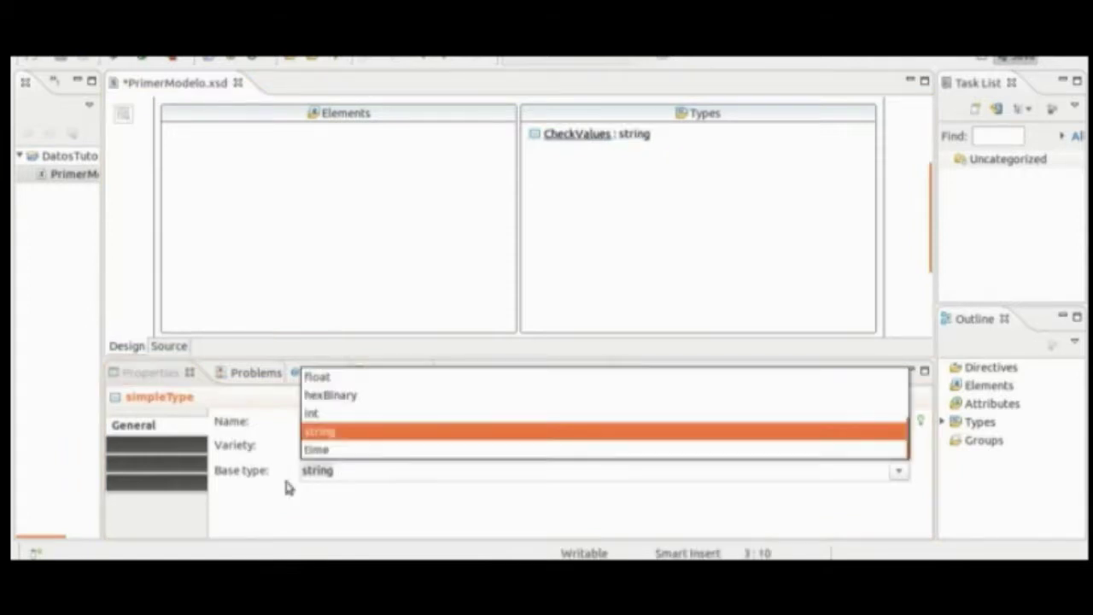
- Restrict the CheckValues type to the enumeration values OK and NOT OK
{"action": "left_click", "coordinate": [162, 444]}
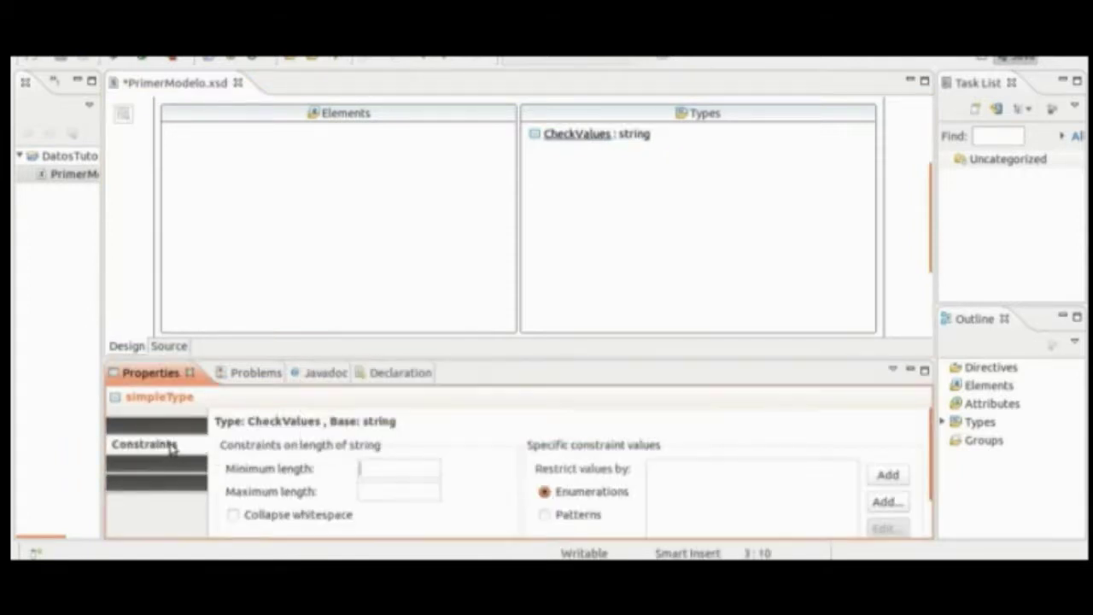
{"action": "left_click", "coordinate": [764, 478]}
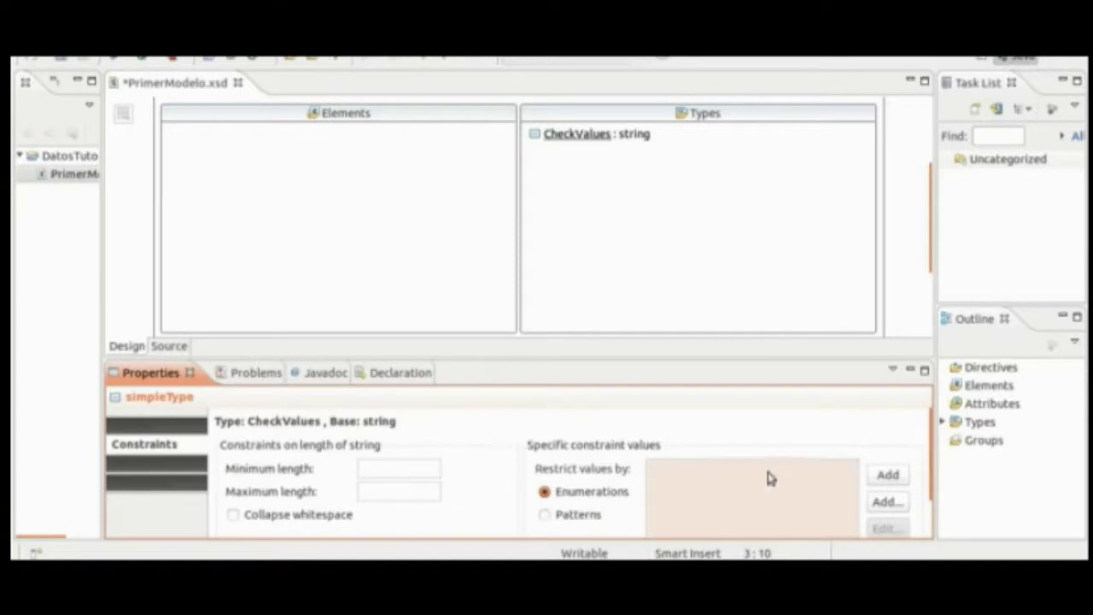
{"action": "left_click", "coordinate": [890, 474]}
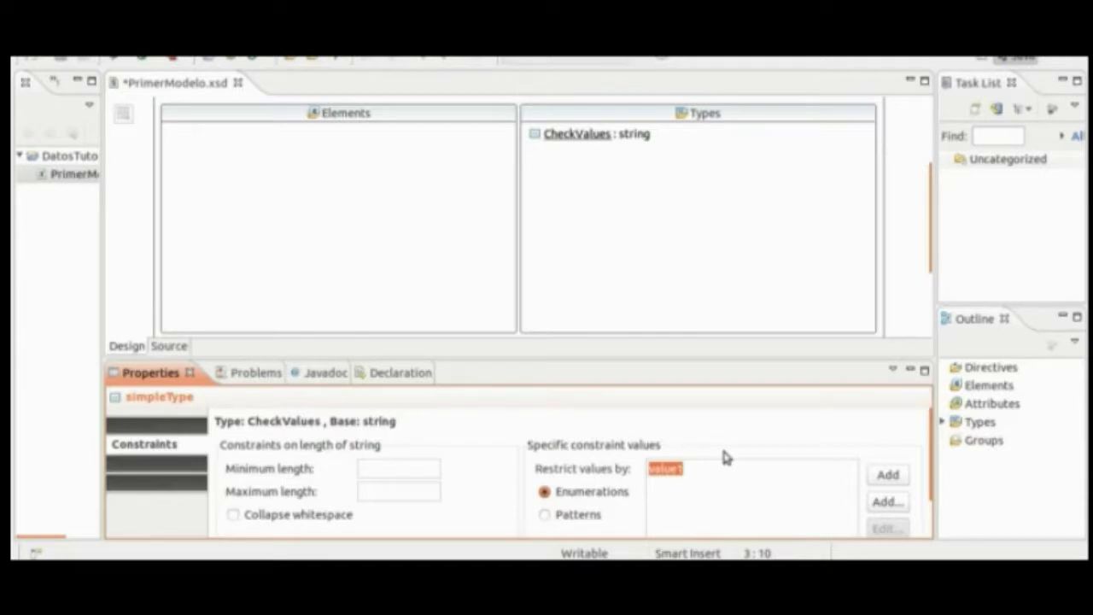
{"action": "type", "text": "OK"}
{"action": "key", "text": "Return"}
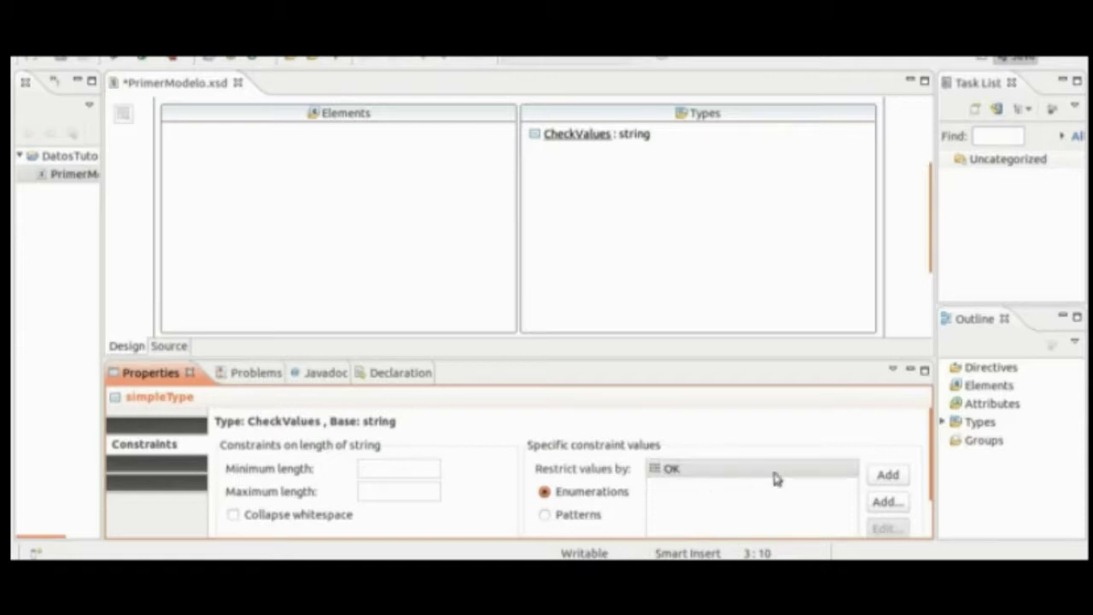
{"action": "left_click", "coordinate": [887, 475]}
{"action": "type", "text": "N"}
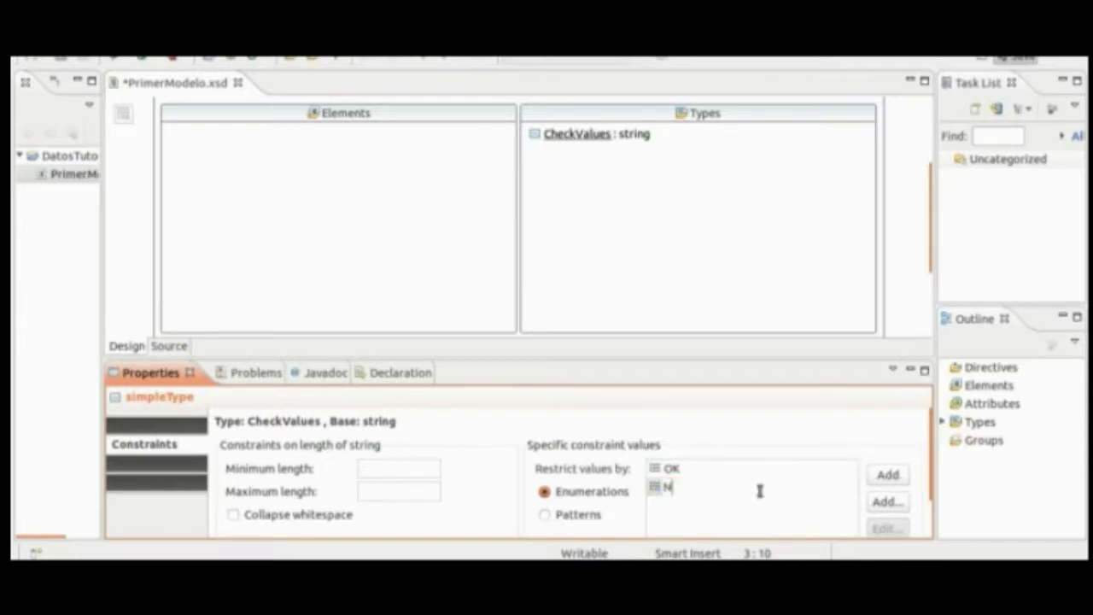
{"action": "type", "text": "OT OK"}
{"action": "key", "text": "Return"}
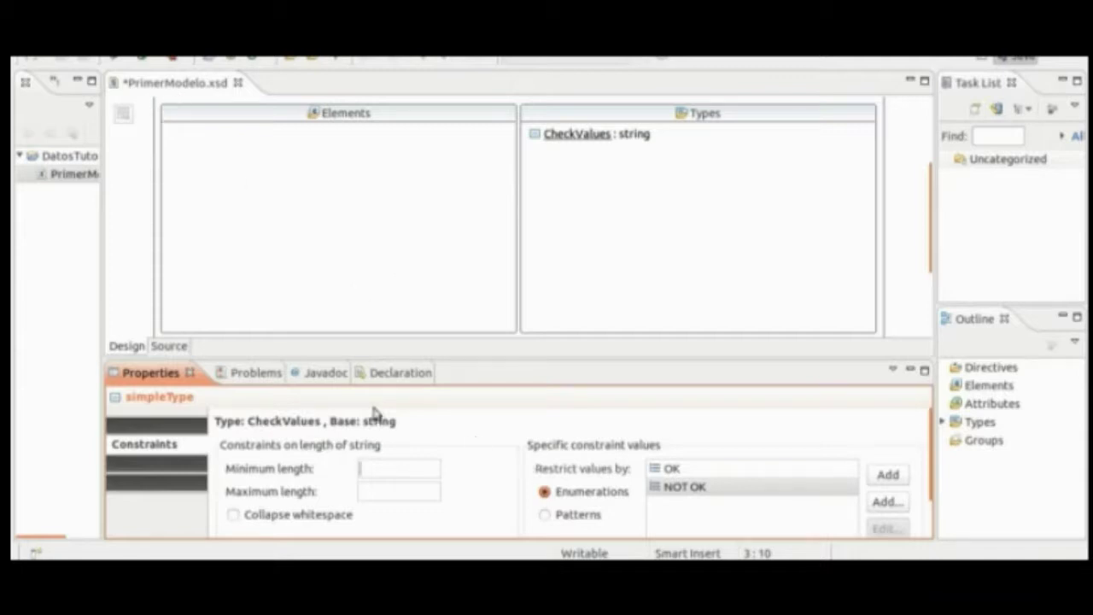
- Check the CheckValues type's documentation, extensions and general properties, and save the schema
{"action": "left_click", "coordinate": [187, 463]}
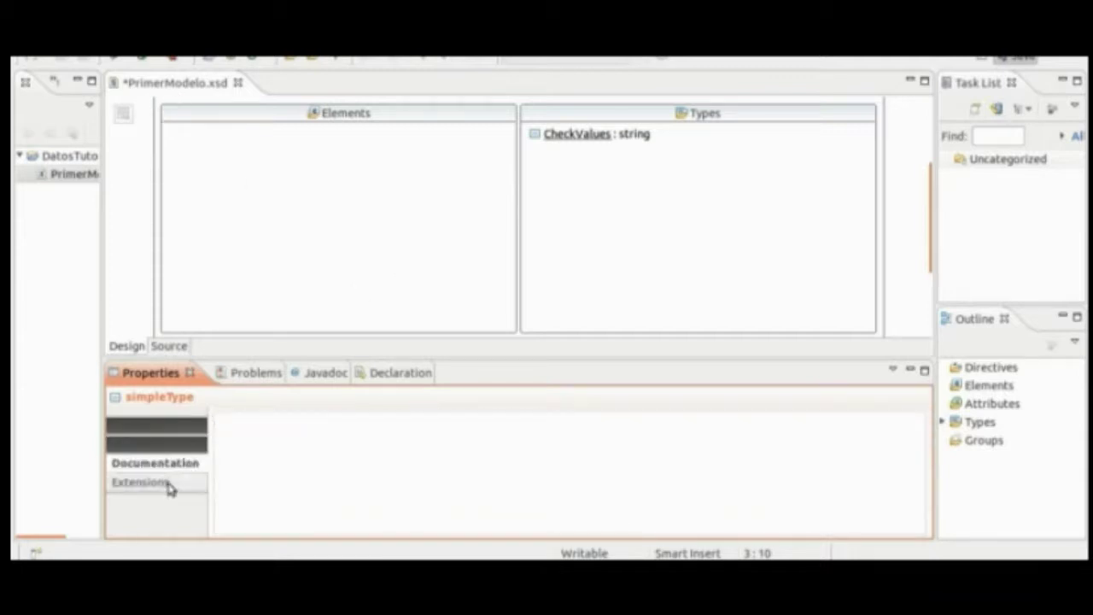
{"action": "left_click", "coordinate": [171, 483]}
{"action": "left_click", "coordinate": [170, 444]}
{"action": "left_click", "coordinate": [171, 427]}
{"action": "key", "text": "ctrl+s"}
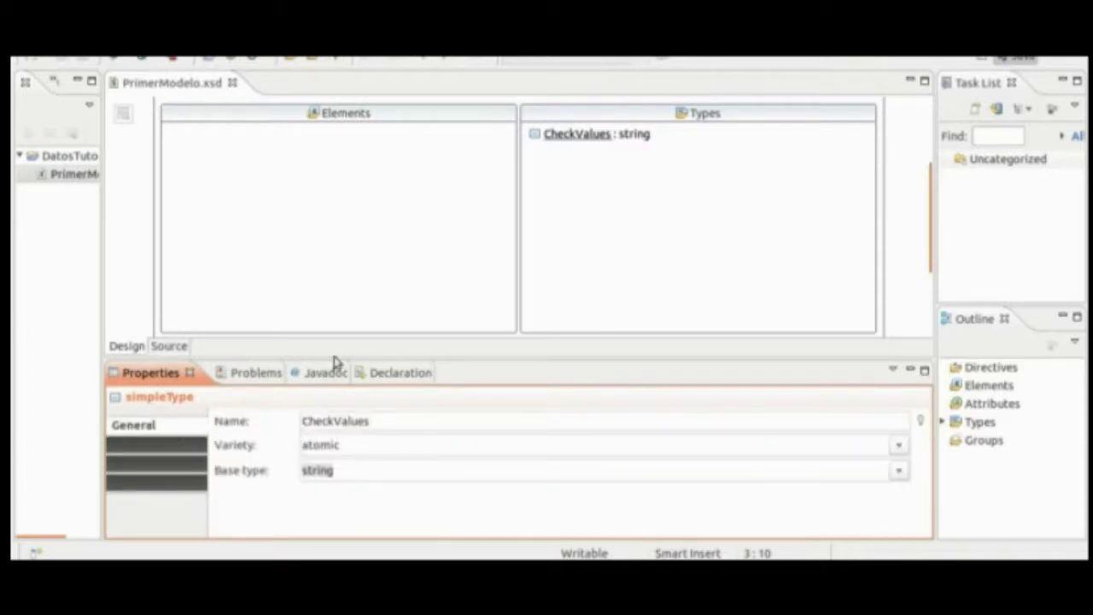
- Show the schema's source code and copy the complete simpleType definition of CheckValues
{"action": "left_click", "coordinate": [175, 347]}
{"action": "left_click", "coordinate": [145, 154]}
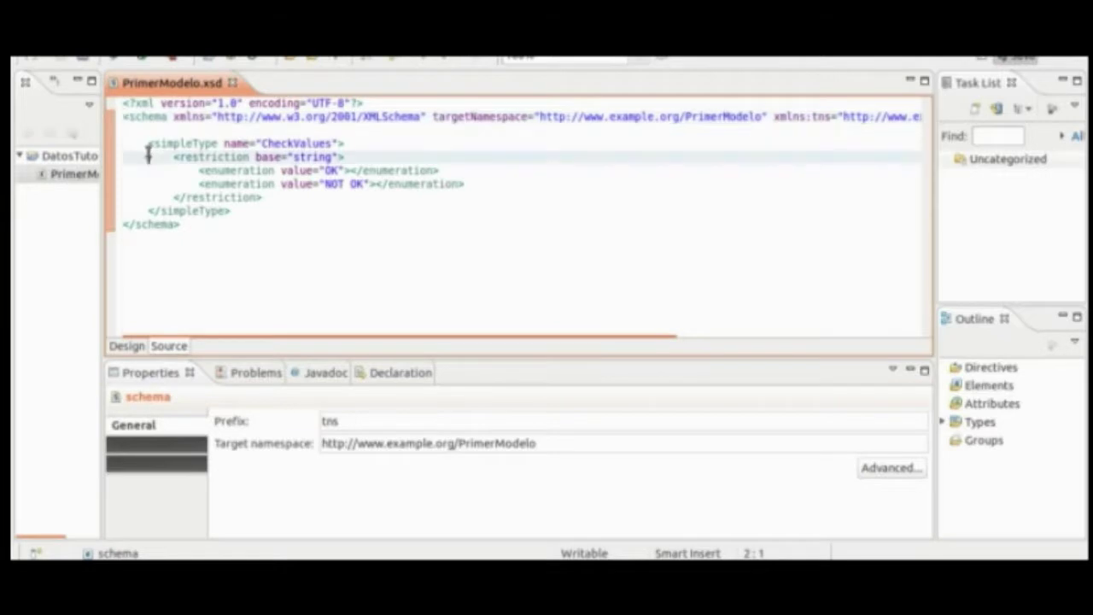
{"action": "left_click", "coordinate": [148, 143]}
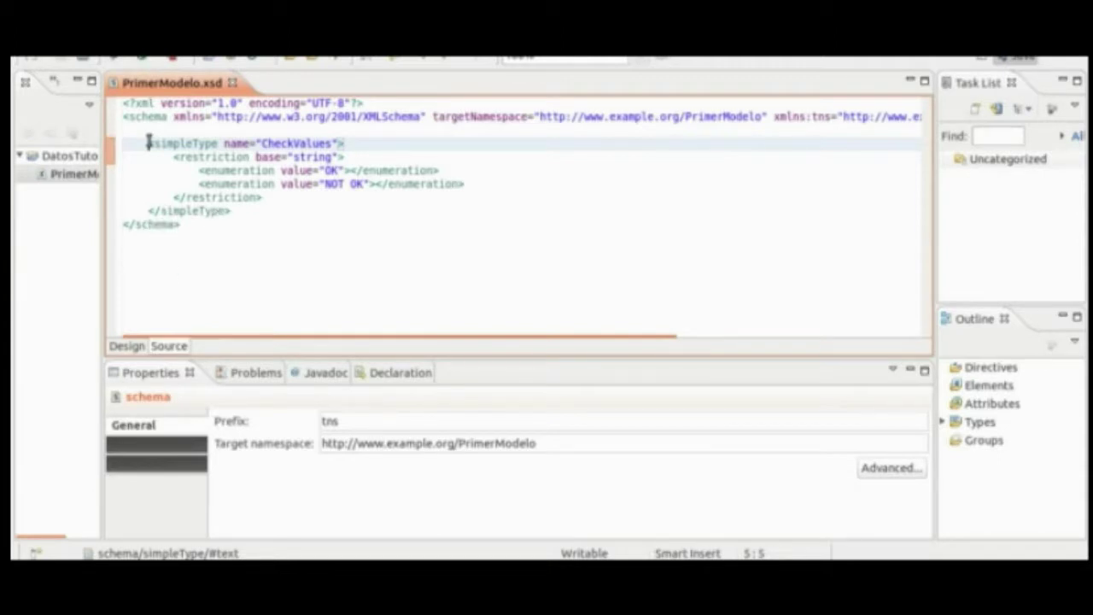
{"action": "mouse_move", "coordinate": [147, 142]}
{"action": "left_mouse_down"}
{"action": "mouse_move", "coordinate": [217, 160]}
{"action": "mouse_move", "coordinate": [239, 212]}
{"action": "mouse_move", "coordinate": [147, 144]}
{"action": "left_mouse_up"}
{"action": "key", "text": "ctrl+c"}
{"action": "left_click", "coordinate": [249, 217]}
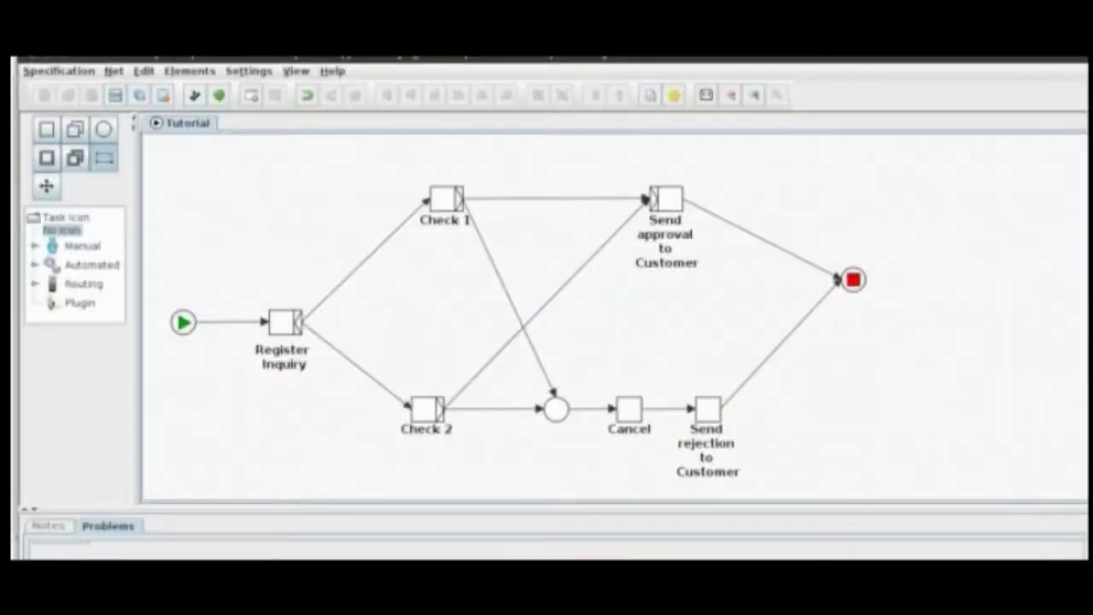
- In the YAWL Editor, open the specification's data type definitions and paste the copied CheckValues type inside the xs:schema element
{"action": "left_click", "coordinate": [51, 71]}
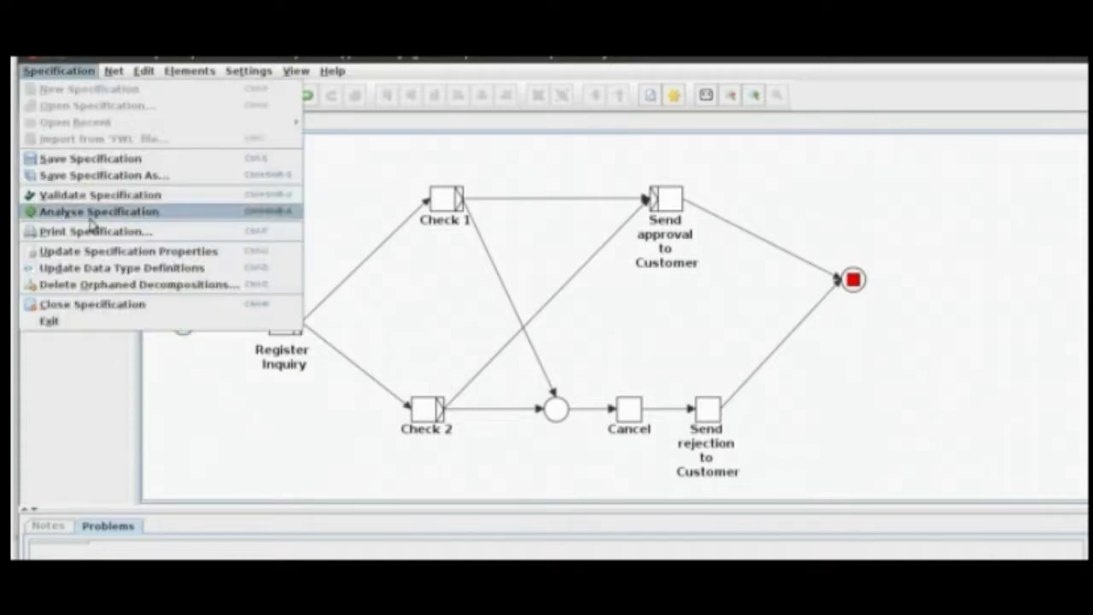
{"action": "left_click", "coordinate": [103, 270]}
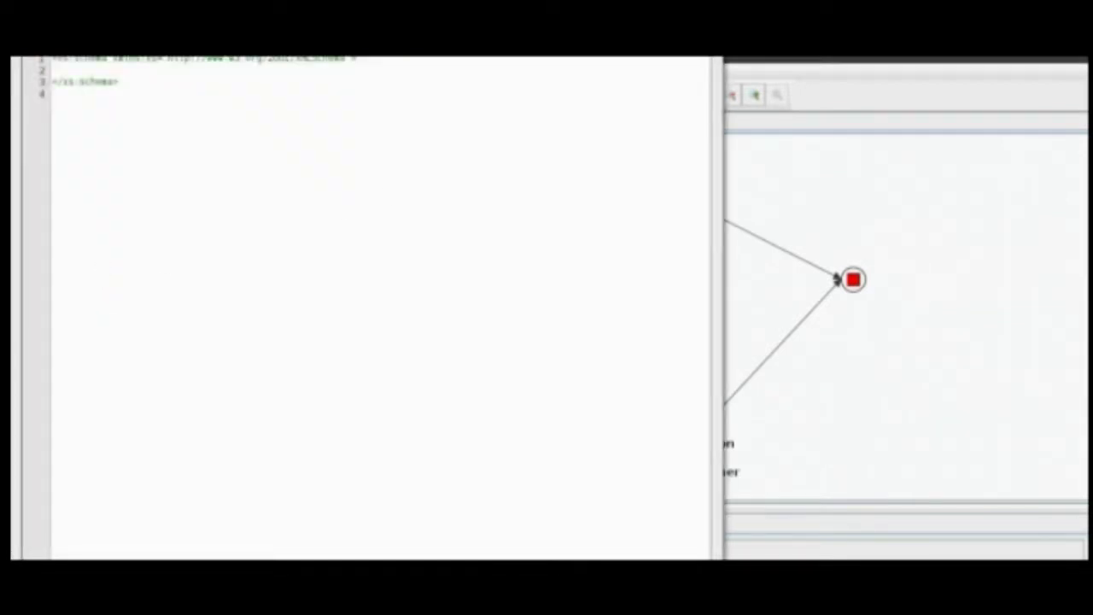
{"action": "left_click", "coordinate": [91, 69]}
{"action": "key", "text": "ctrl+v"}
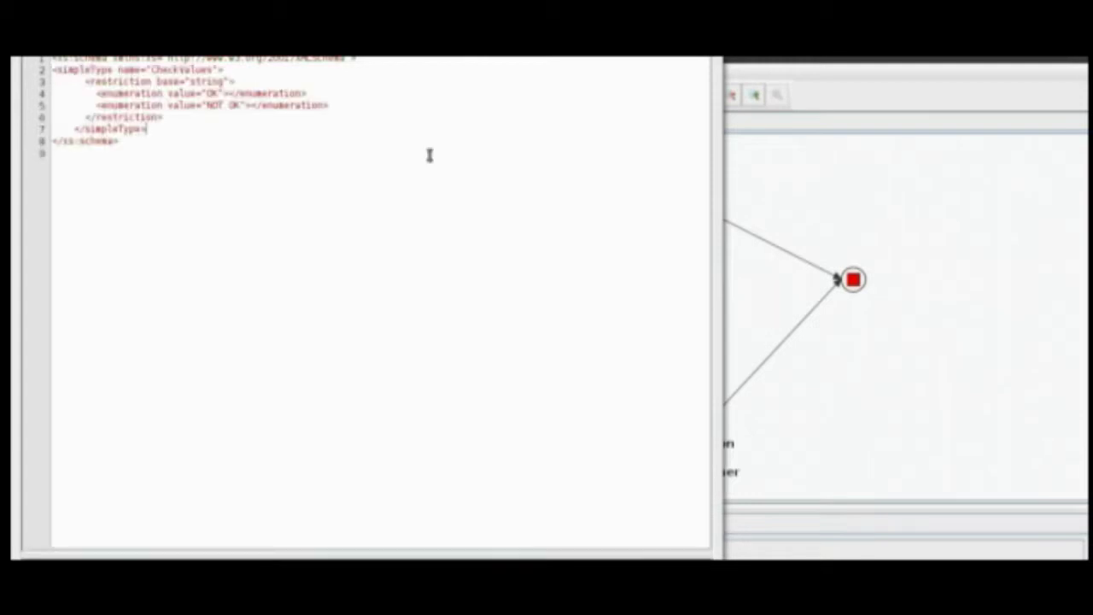
{"action": "key", "text": "Down"}
- Shrink and reposition the Update Data Type Definitions dialog so that all of it fits on the screen
{"action": "left_click_drag", "start_coordinate": [19, 75], "coordinate": [271, 85]}
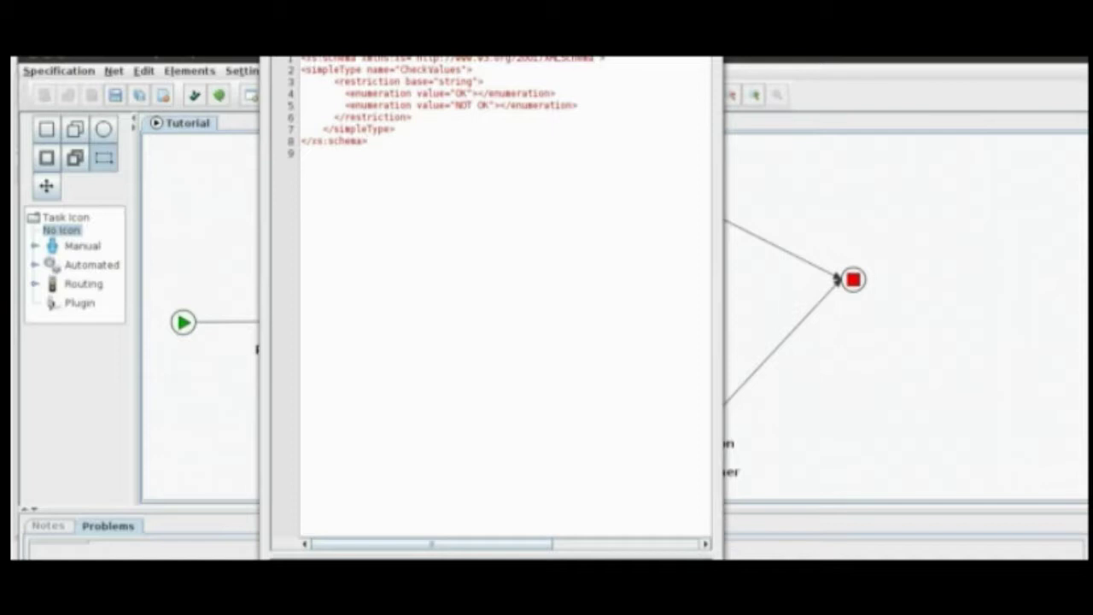
{"action": "left_click_drag", "start_coordinate": [646, 209], "coordinate": [699, 261]}
{"action": "left_click_drag", "start_coordinate": [629, 245], "coordinate": [620, 89]}
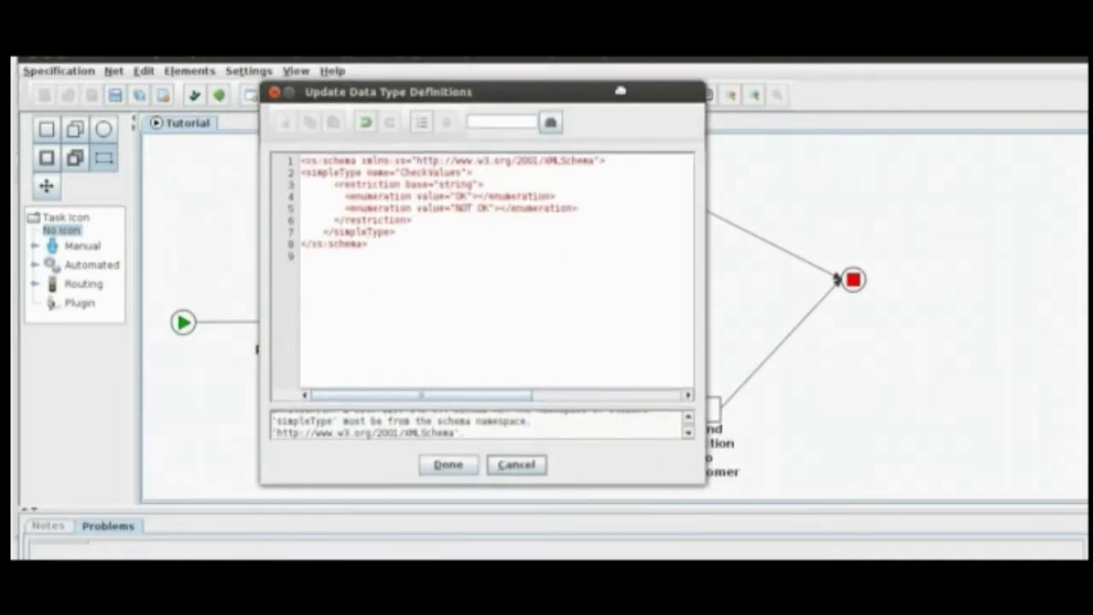